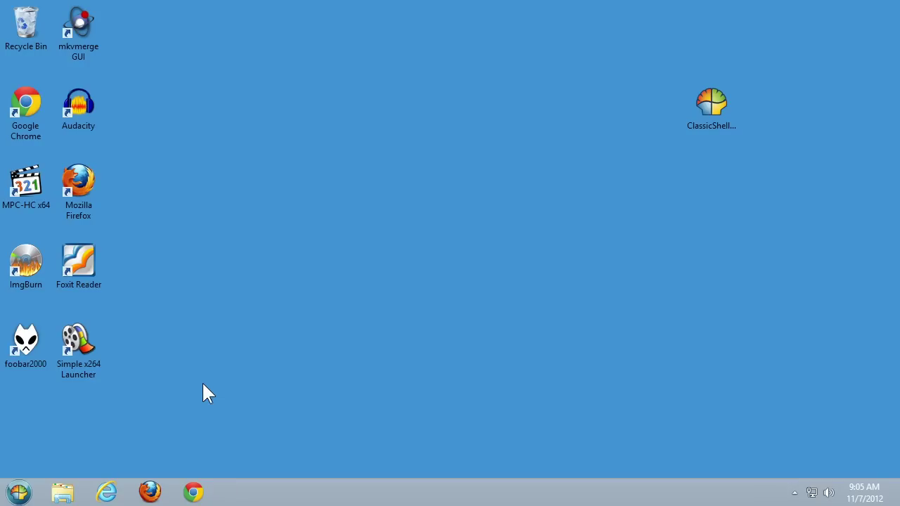
Open Classic Start Menu Settings from the Classic Shell program folder and switch the window to show all settings.
left_click(19, 492)
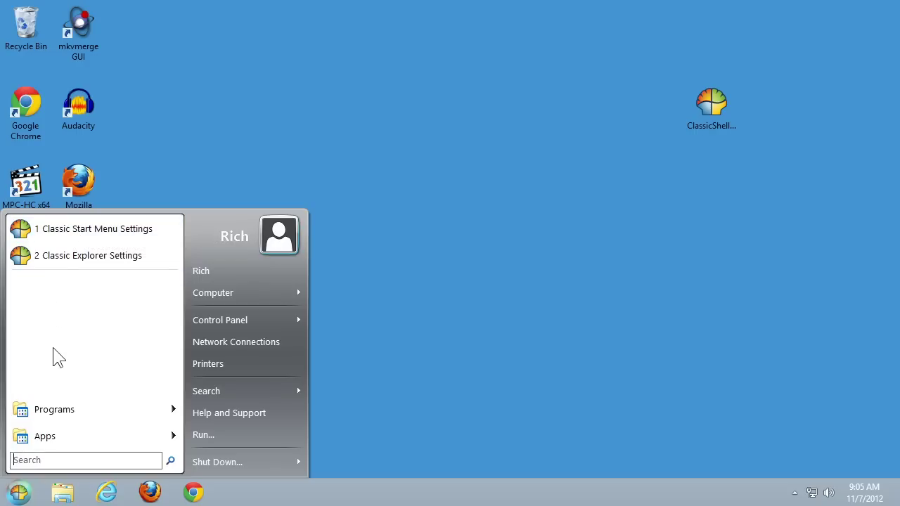
mouse_move(46, 414)
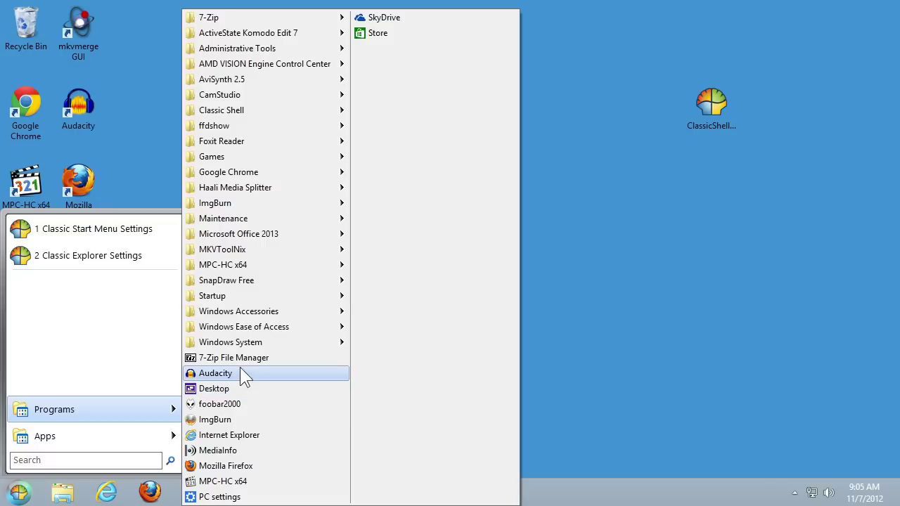
mouse_move(275, 116)
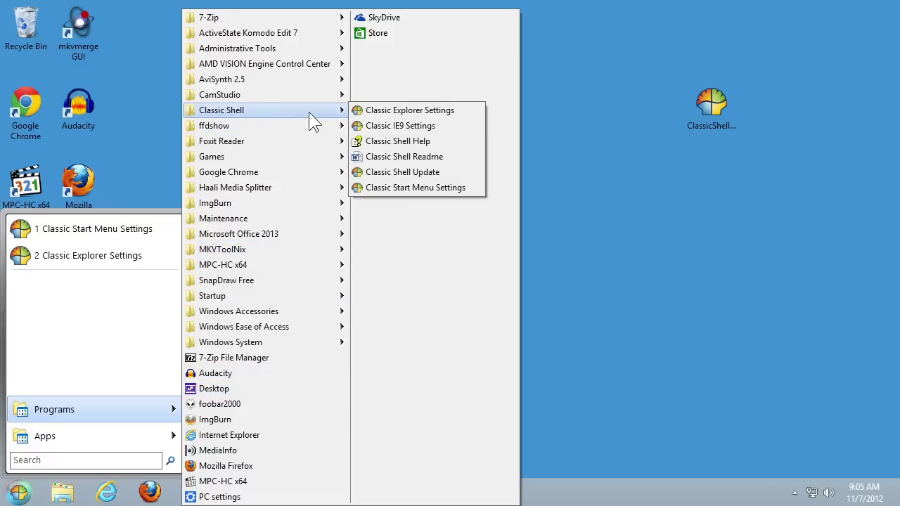
left_click(384, 188)
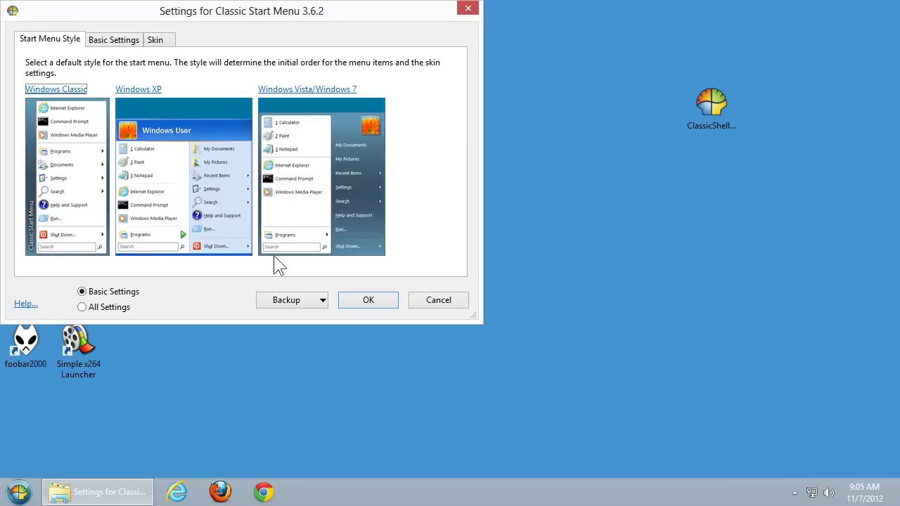
left_click(82, 307)
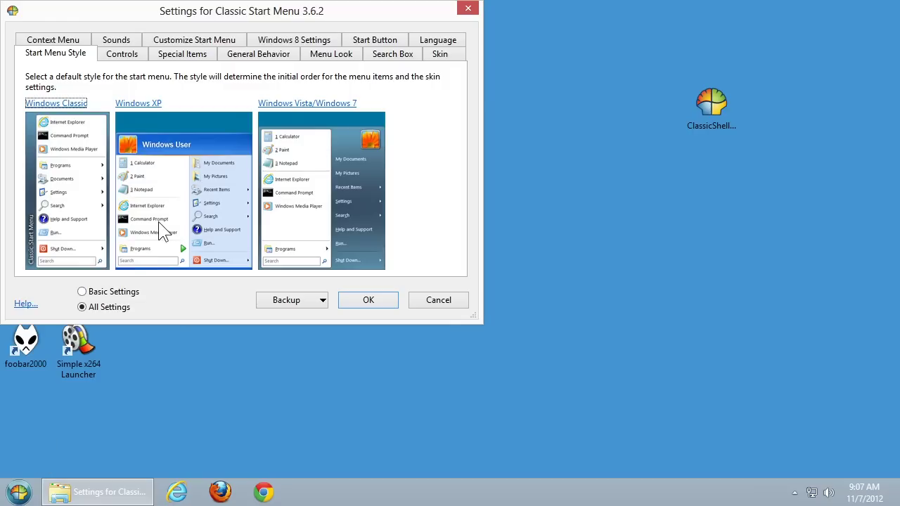
In the Windows 8 settings, set Disable active corners to All.
left_click(284, 46)
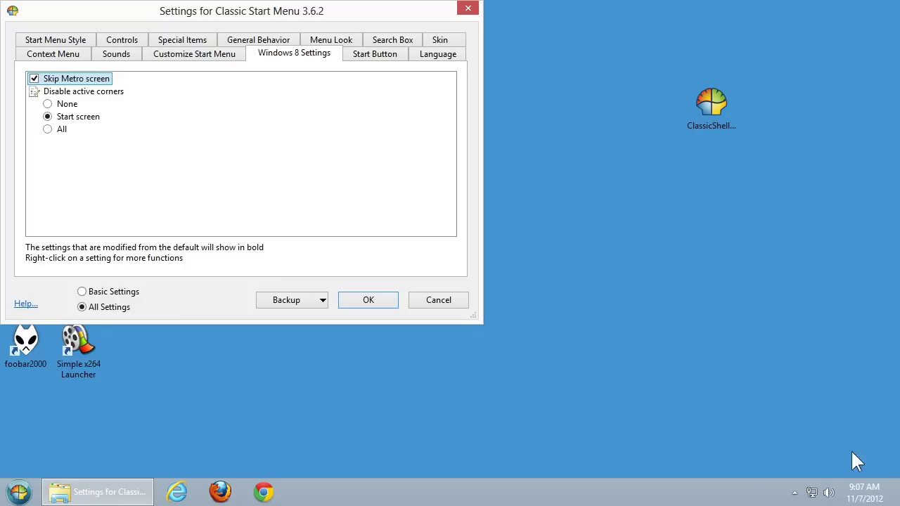
mouse_move(899, 505)
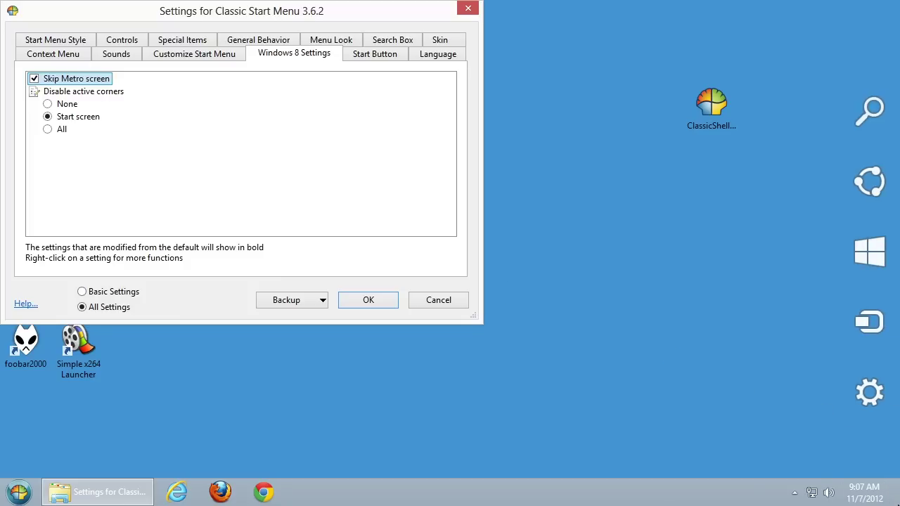
mouse_move(890, 115)
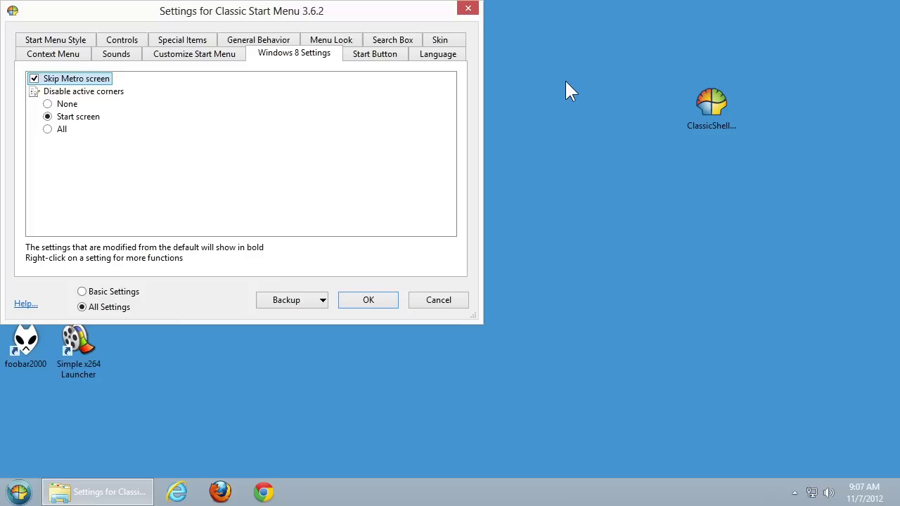
left_click(47, 129)
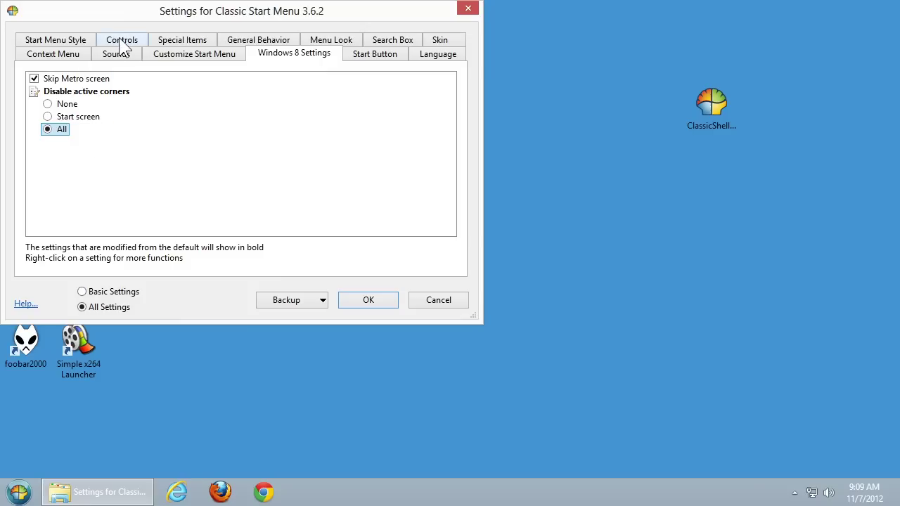
Review the Special Items display options, and open the Control Panel window through the start menu's Control Panel item before closing it.
left_click(155, 42)
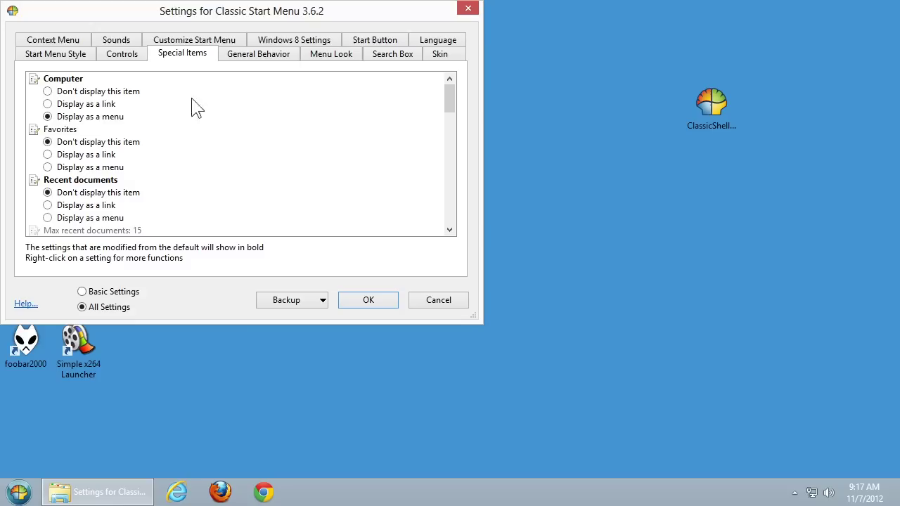
left_click_drag(450, 100, 450, 172)
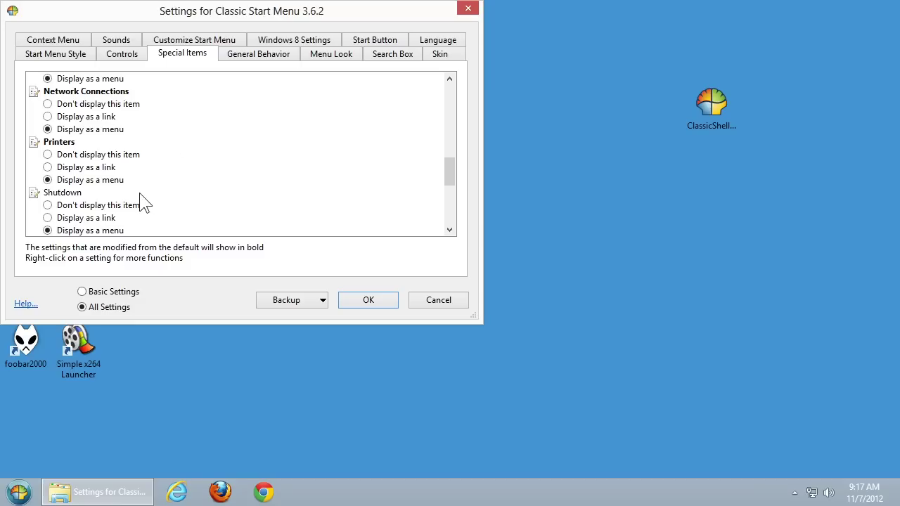
left_click(19, 489)
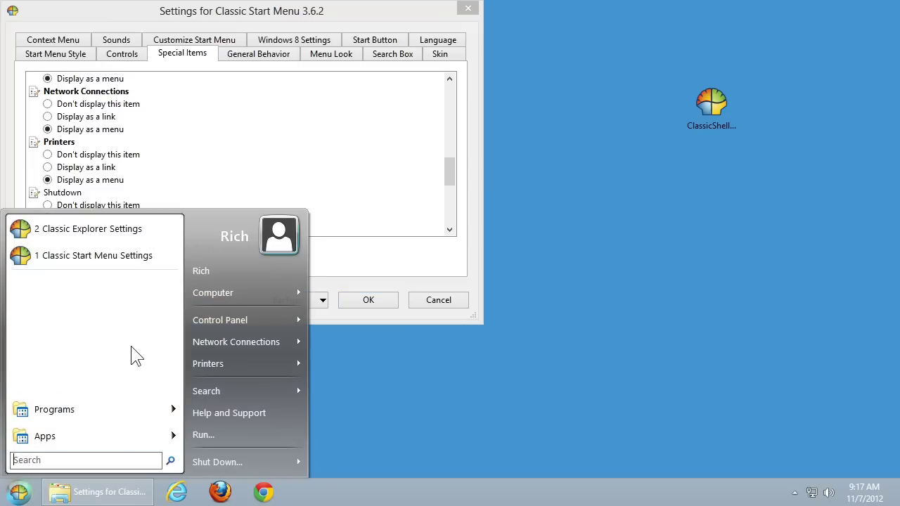
mouse_move(218, 322)
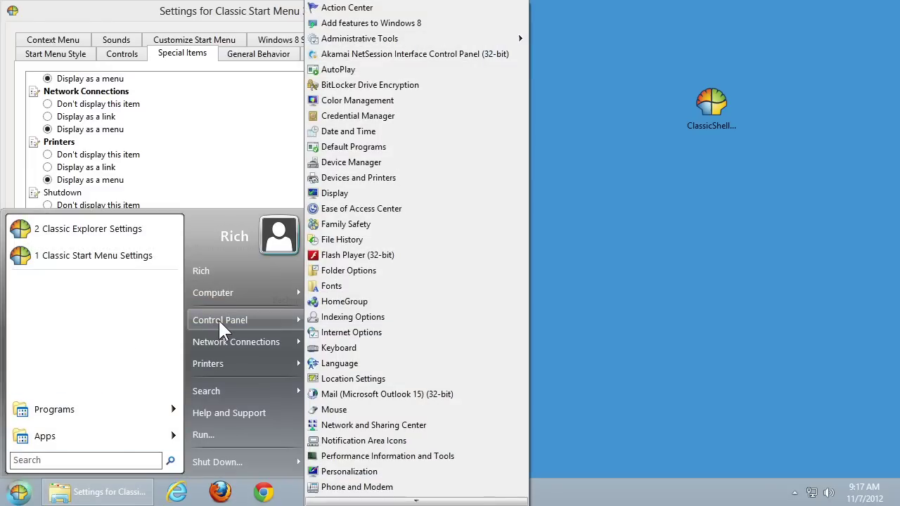
right_click(219, 322)
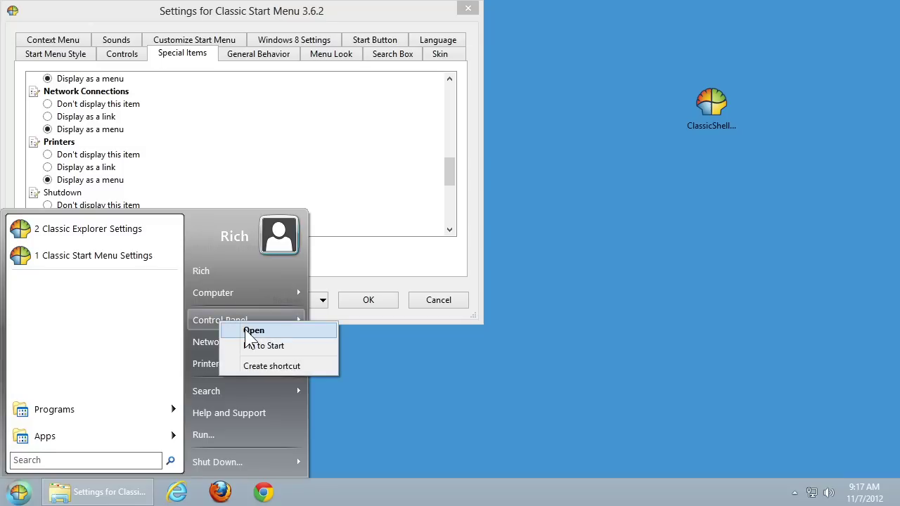
left_click(254, 331)
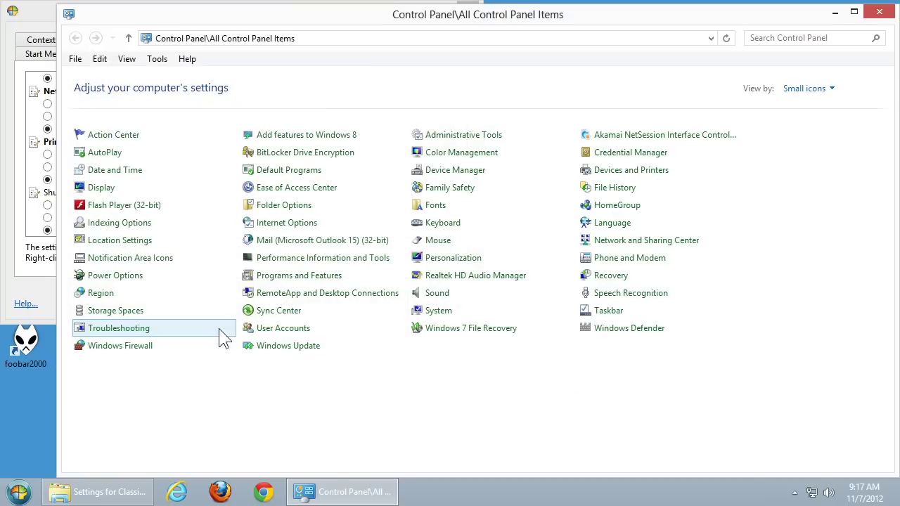
left_click(882, 12)
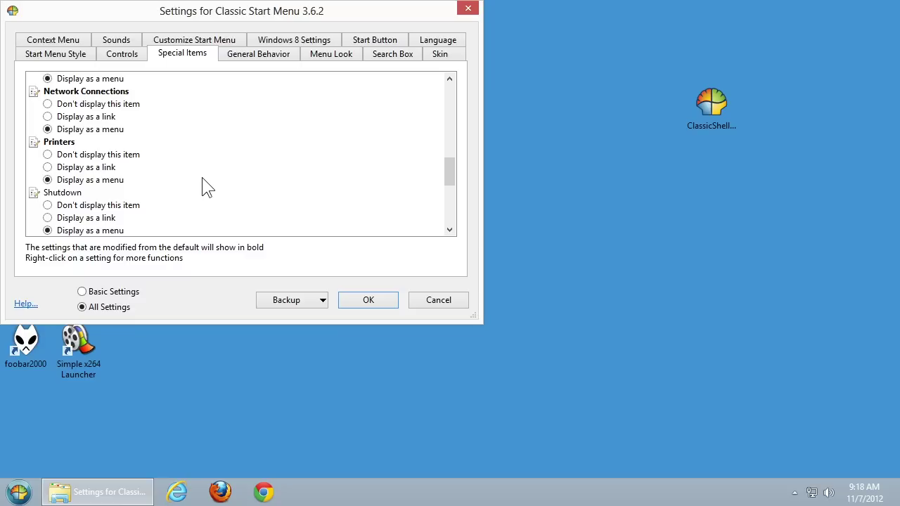
Review the further Special Items options, and open the Run dialog from the start menu and dismiss it.
left_click_drag(447, 167, 444, 192)
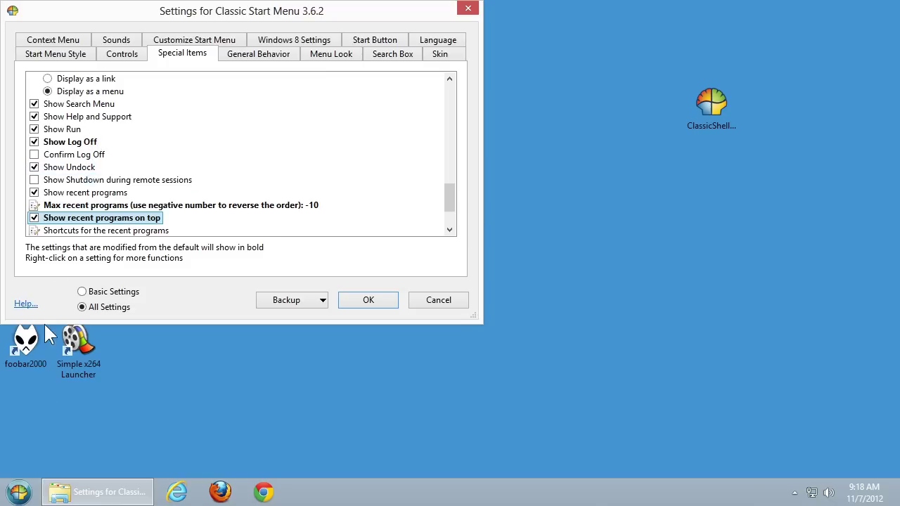
left_click(19, 492)
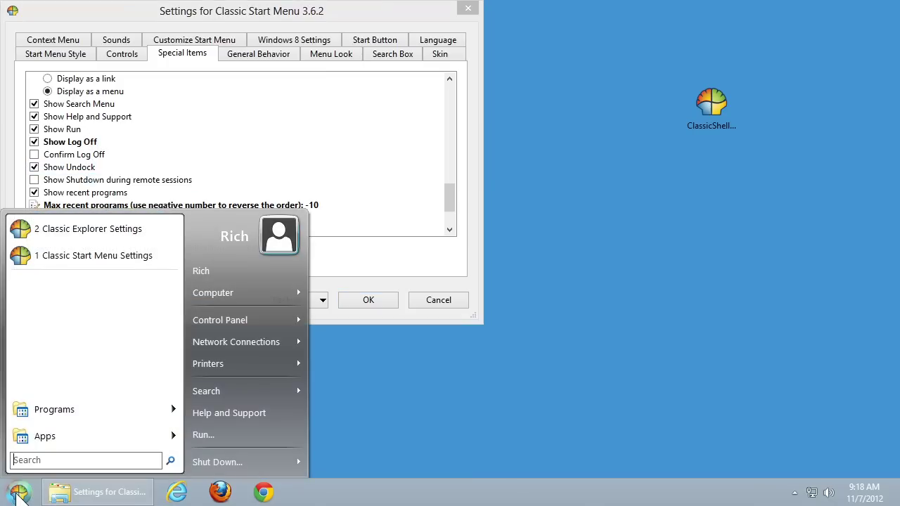
left_click(215, 438)
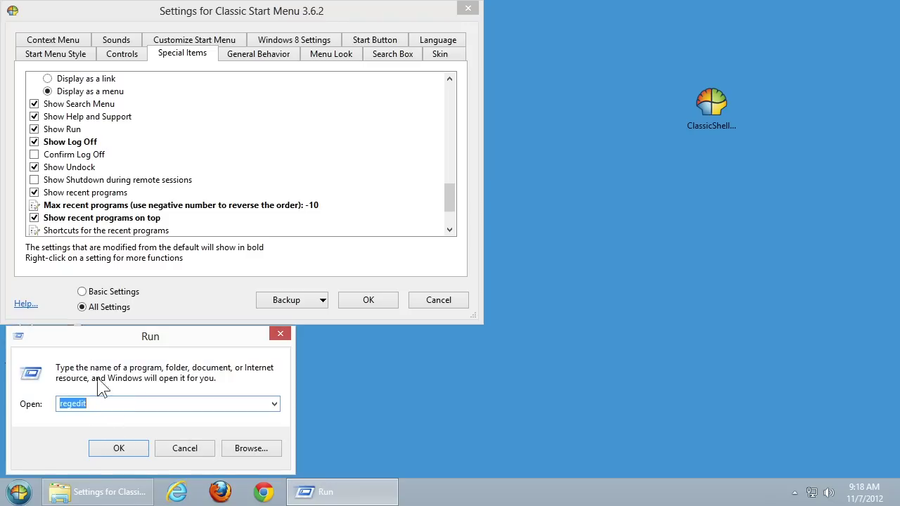
left_click(186, 448)
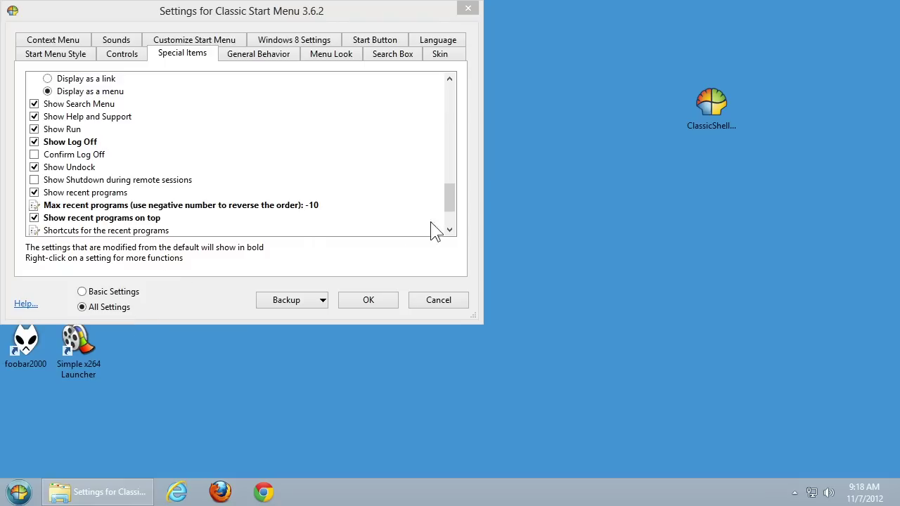
Set the maximum number of recent programs to 10 in the Special Items settings.
left_click_drag(450, 196, 401, 207)
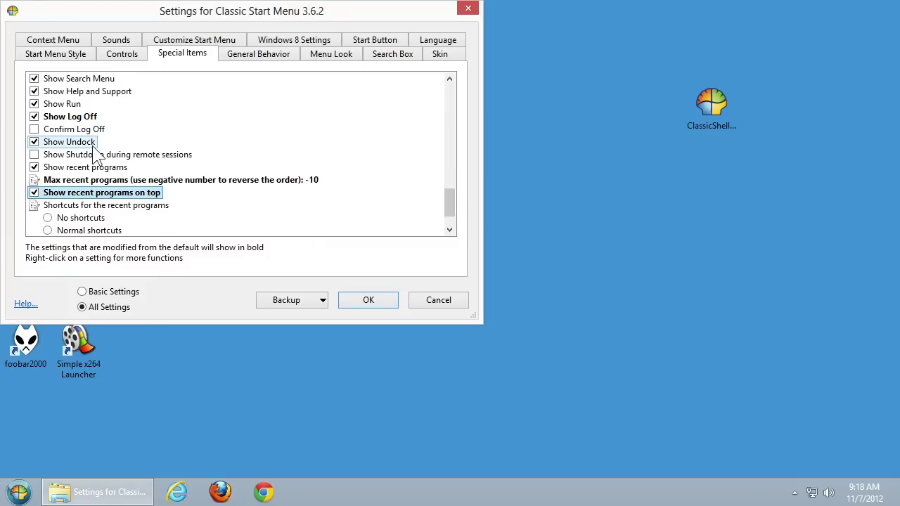
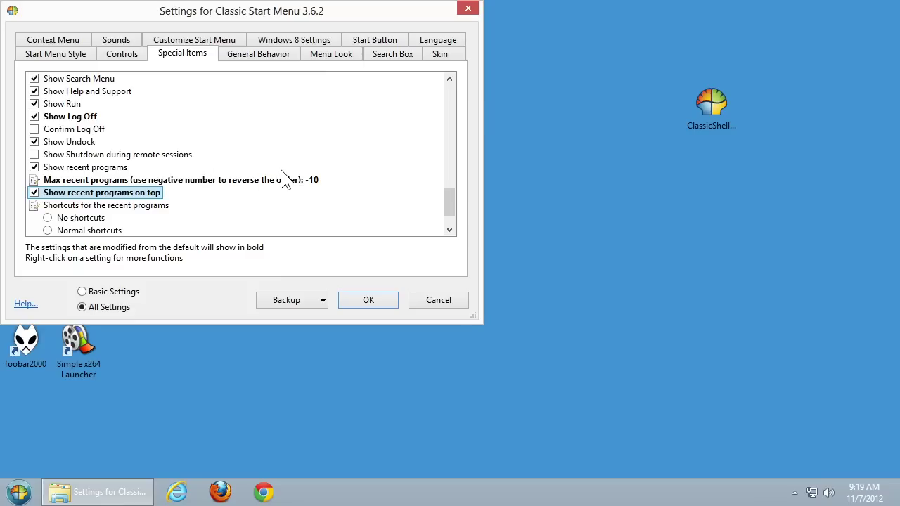
left_click(310, 181)
left_click(316, 182)
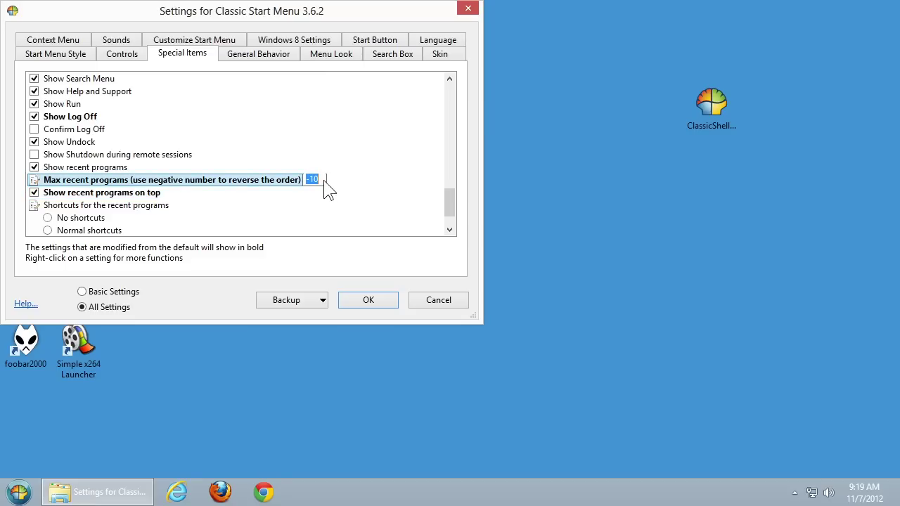
type("10")
left_click(152, 194)
left_click(152, 196)
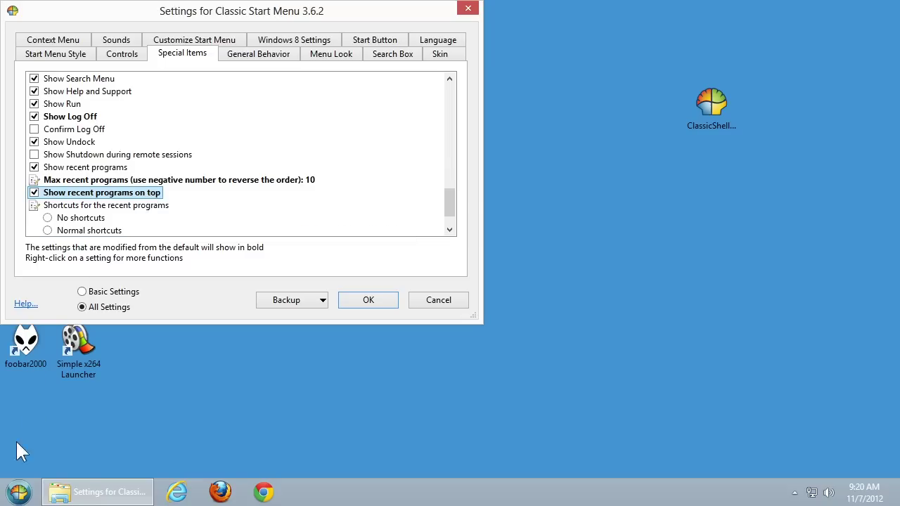
Check the recent programs list in the start menu and turn off Show recent programs on top.
left_click(20, 495)
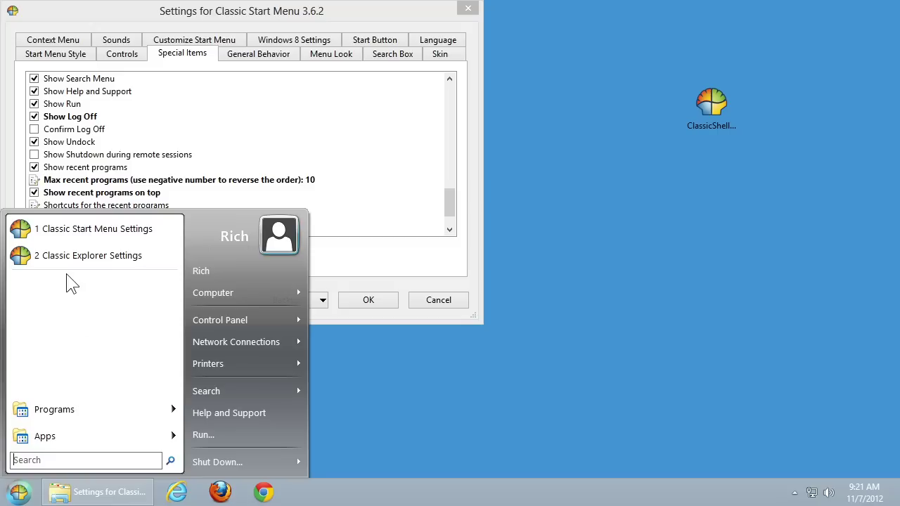
left_click(344, 253)
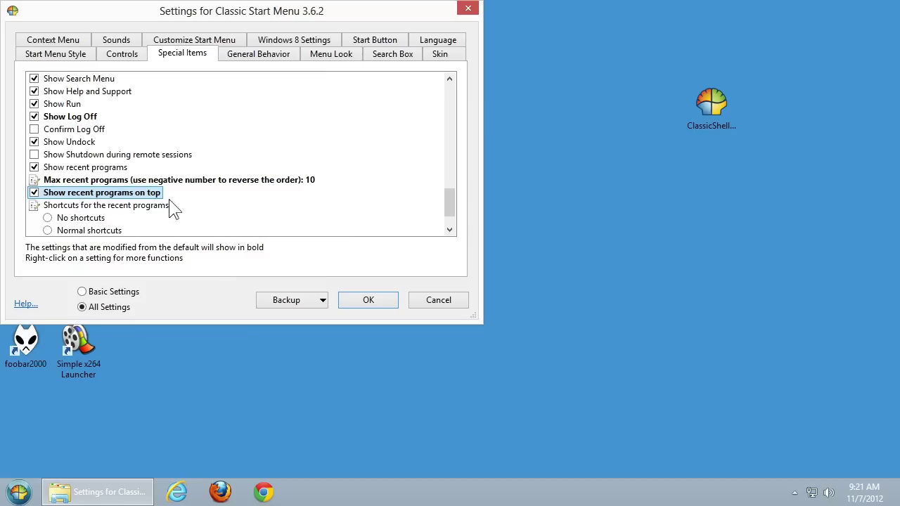
left_click(33, 192)
left_click_drag(453, 204, 443, 223)
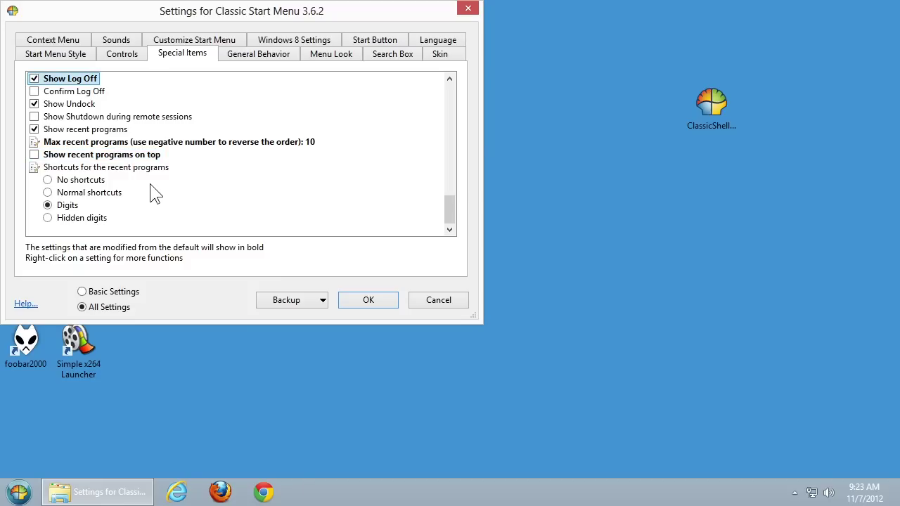
Show the General Behavior settings and move the SnapDraw Free folder below Windows Ease of Access in the start menu's Programs list.
left_click(250, 56)
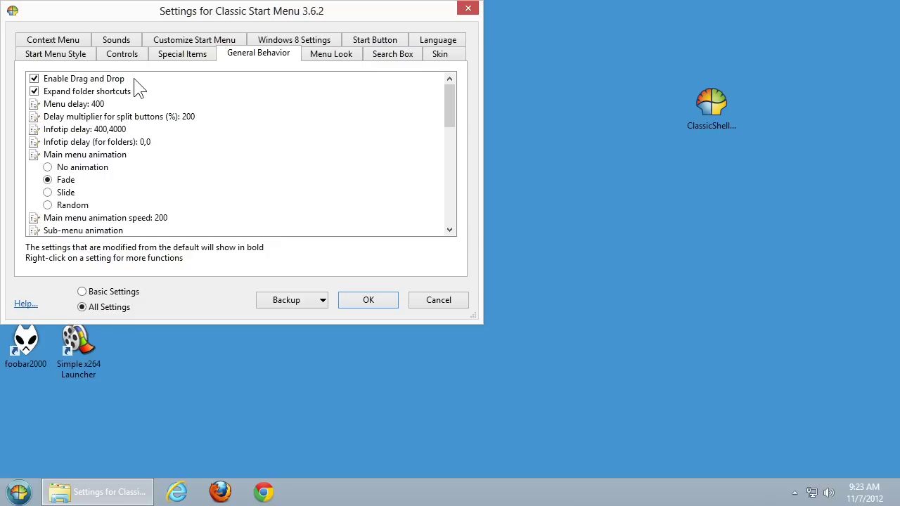
left_click(10, 496)
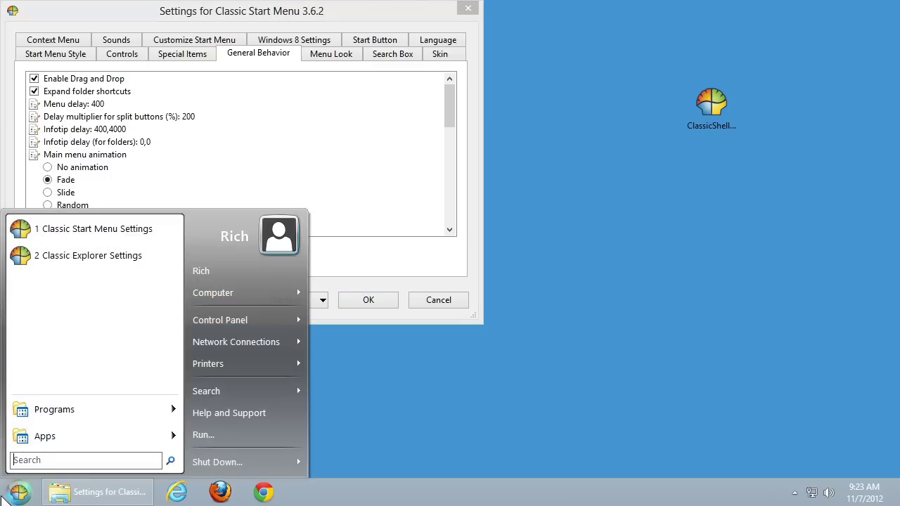
left_click(35, 415)
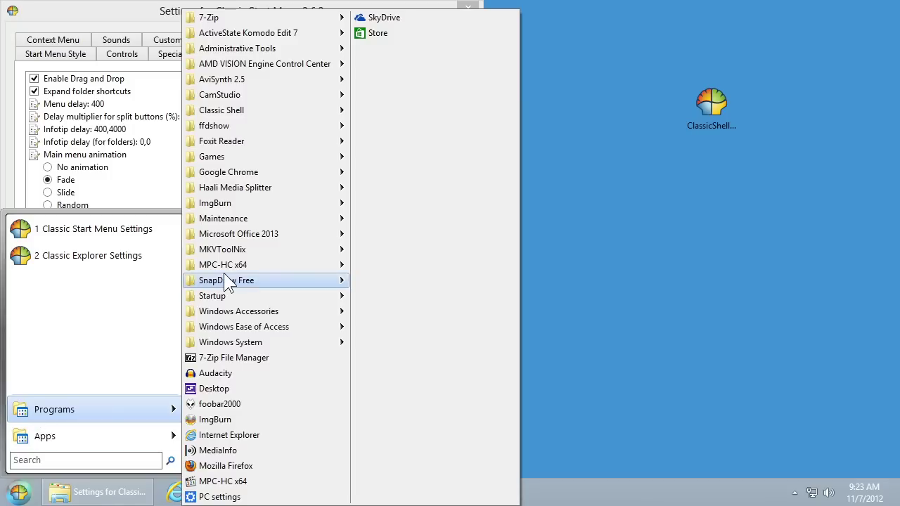
left_click_drag(228, 280, 223, 331)
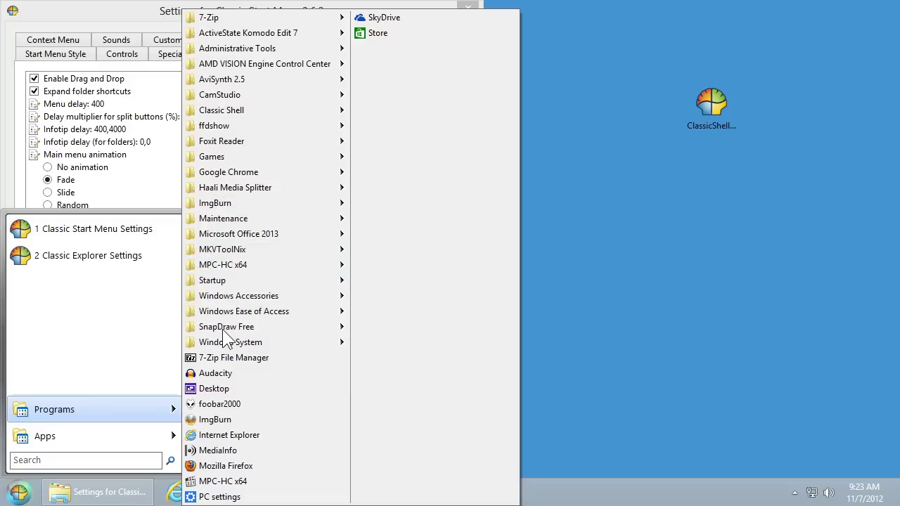
left_click(18, 493)
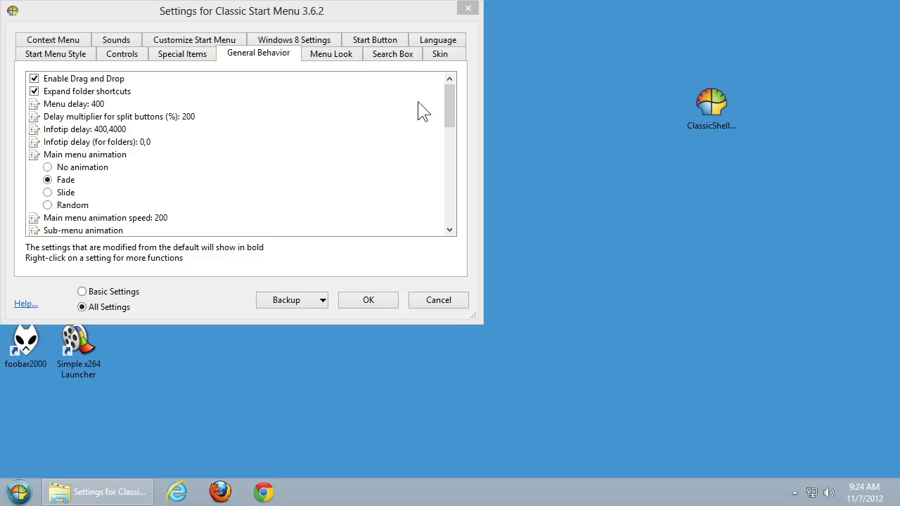
Review the jumplist options in the General Behavior settings and launch Google Chrome from the start menu's Programs list.
left_click_drag(448, 97, 445, 169)
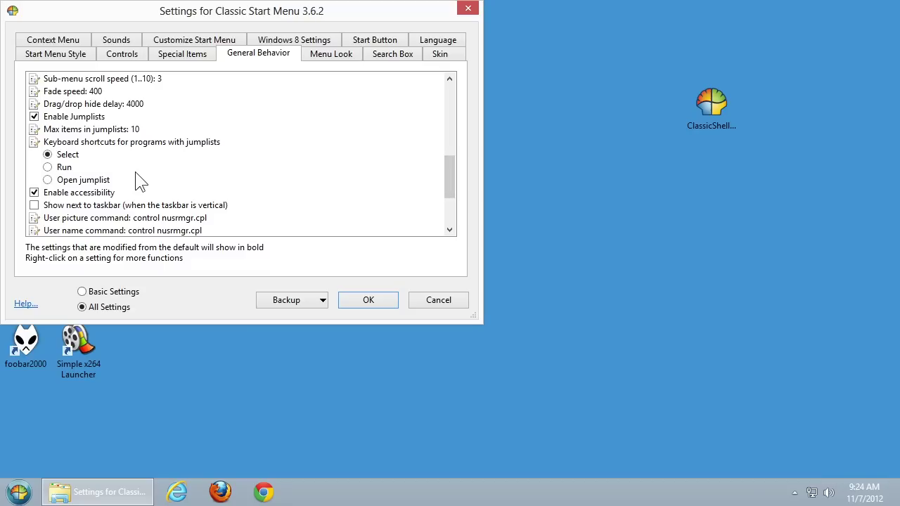
left_click(74, 120)
left_click(18, 492)
mouse_move(43, 415)
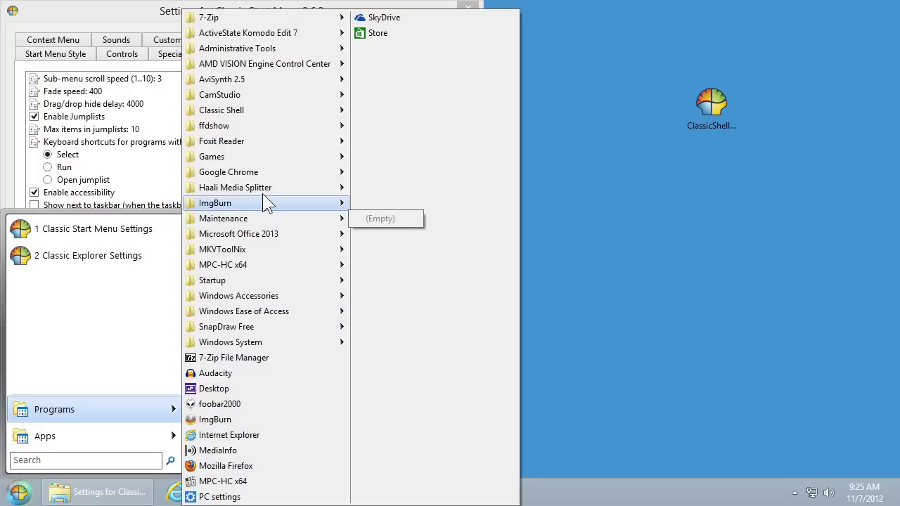
mouse_move(263, 194)
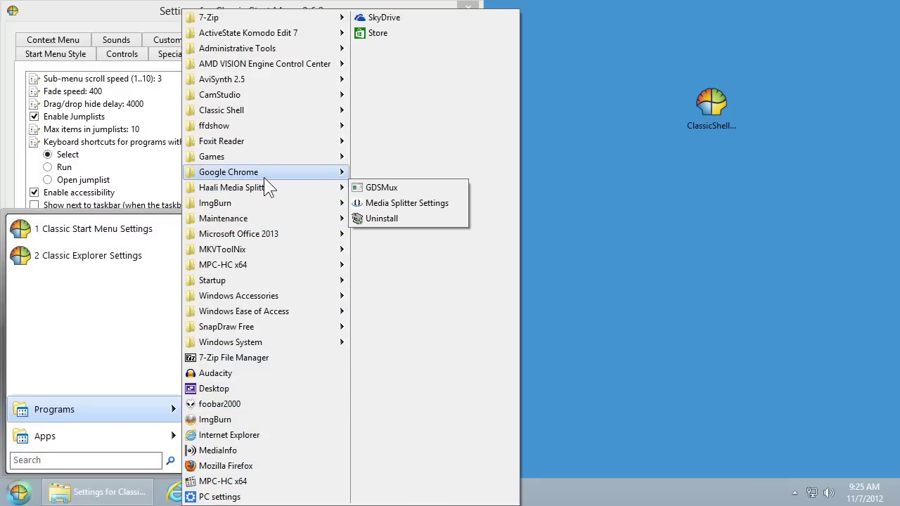
mouse_move(292, 175)
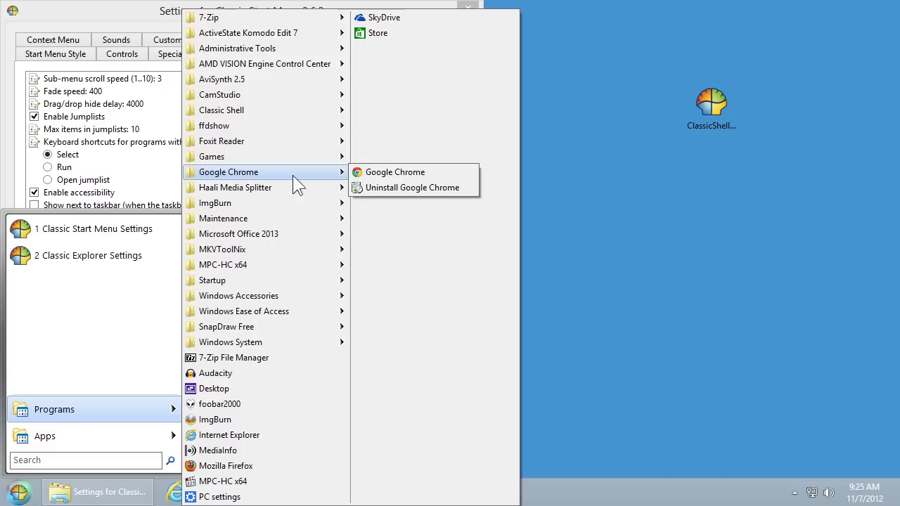
left_click(393, 173)
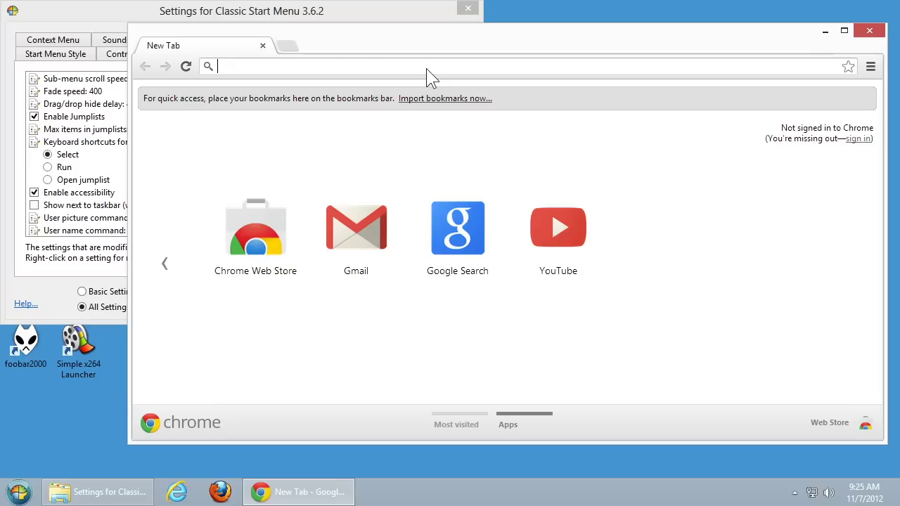
Load afterdawn.com in Google Chrome and close the browser window.
type("afterdawn")
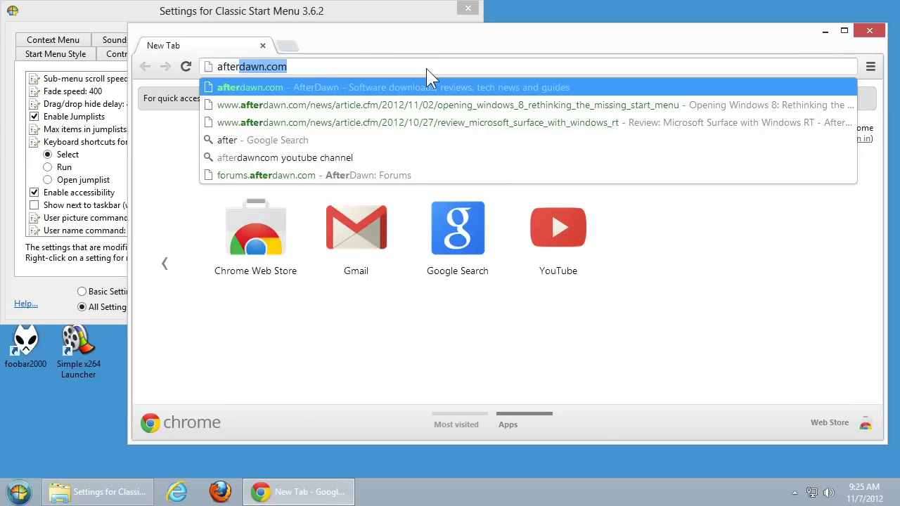
type(".co")
key("Return")
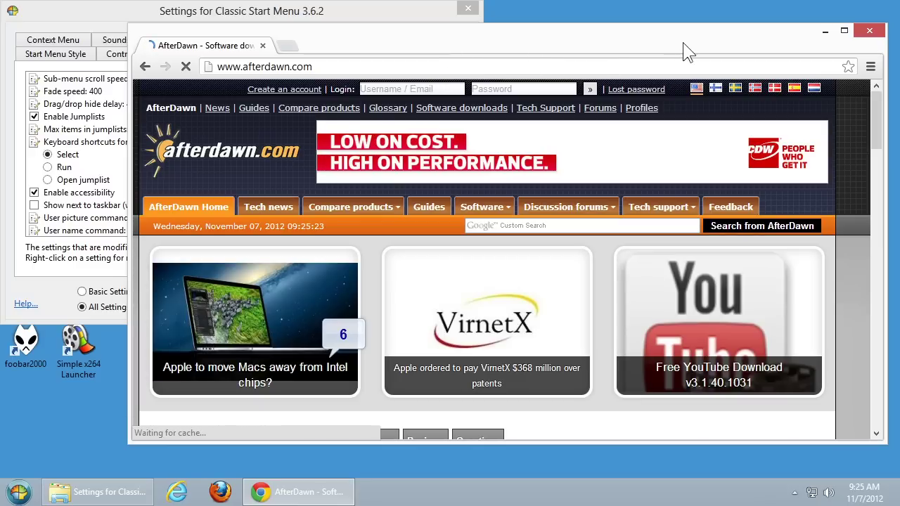
left_click(870, 31)
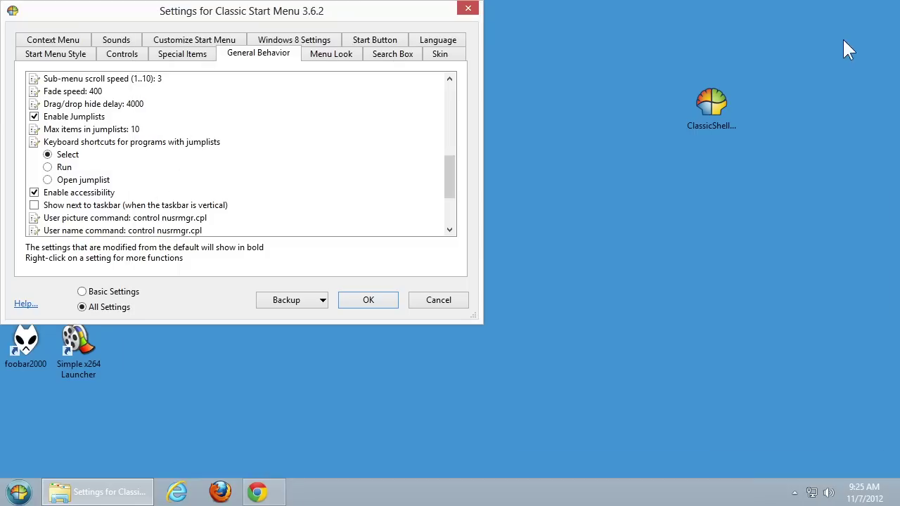
Check the Google Chrome entry in the start menu's recent programs list and close the menu.
left_click(20, 491)
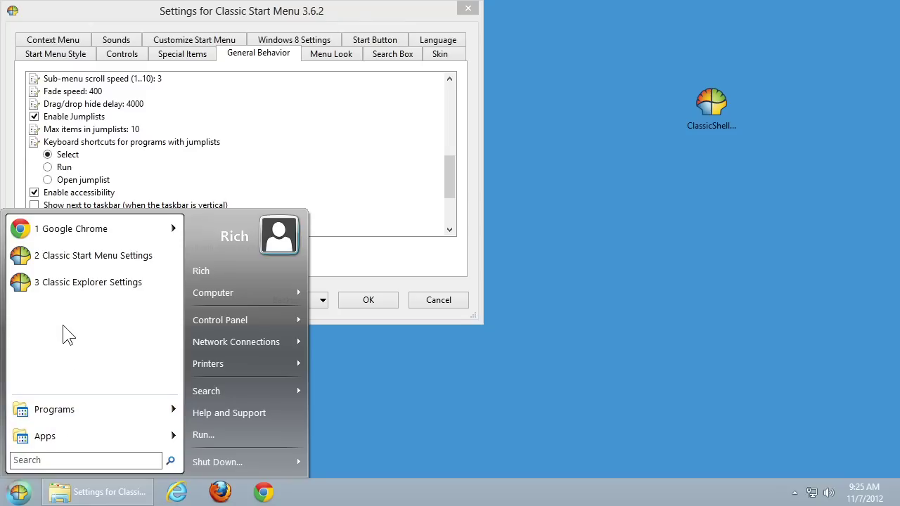
mouse_move(170, 229)
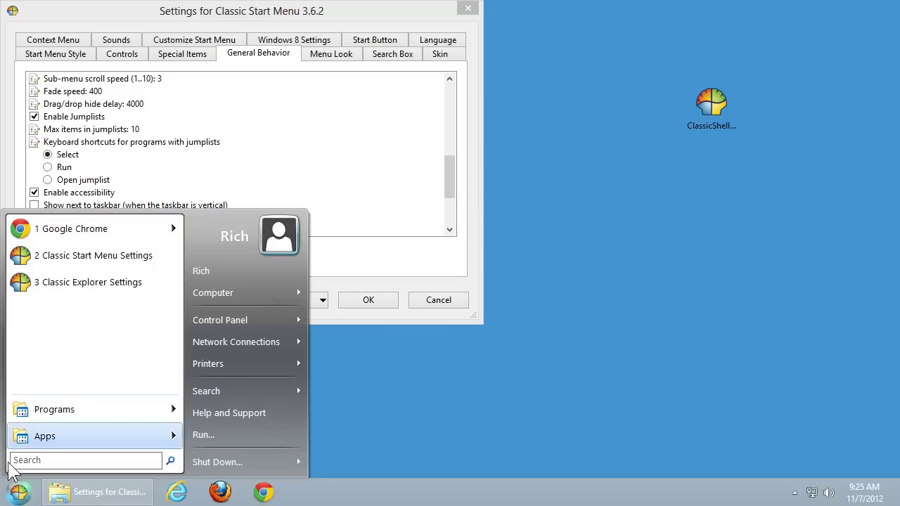
left_click(17, 494)
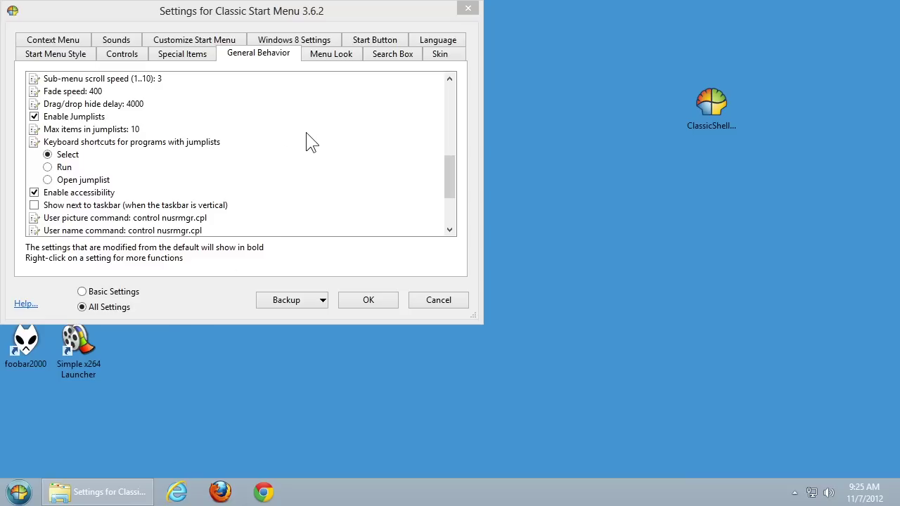
Show the Context Menu settings, and bring up the desktop's context menu and dismiss it.
left_click(58, 42)
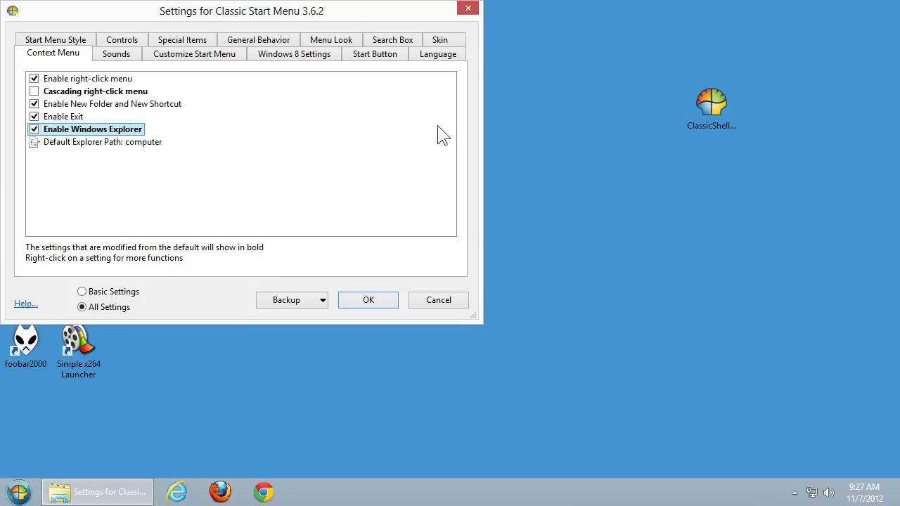
right_click(578, 130)
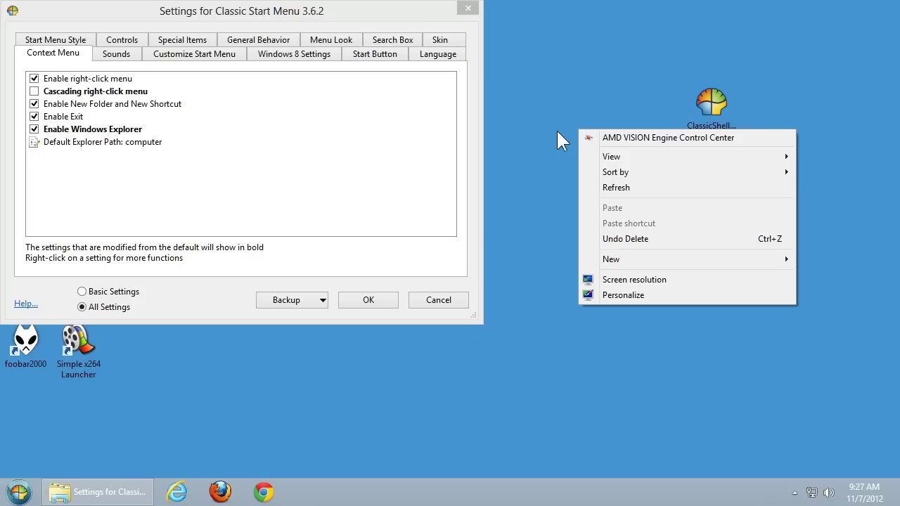
left_click(555, 141)
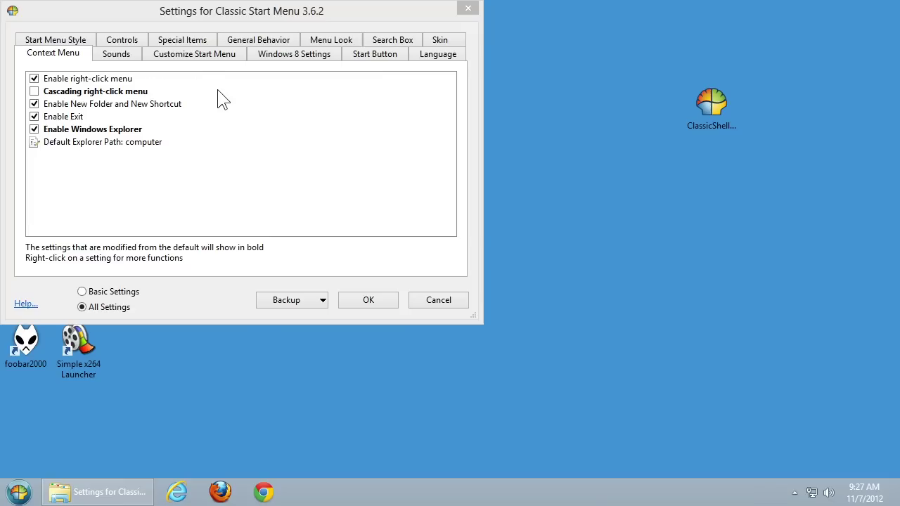
left_click(184, 109)
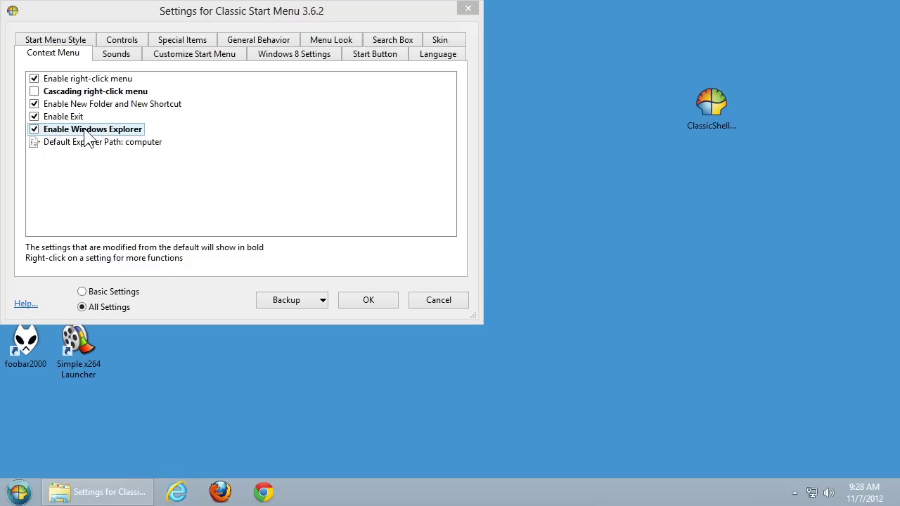
Open the file location of the Google Chrome shortcut from the start menu's Programs list and close the folder window.
left_click(19, 494)
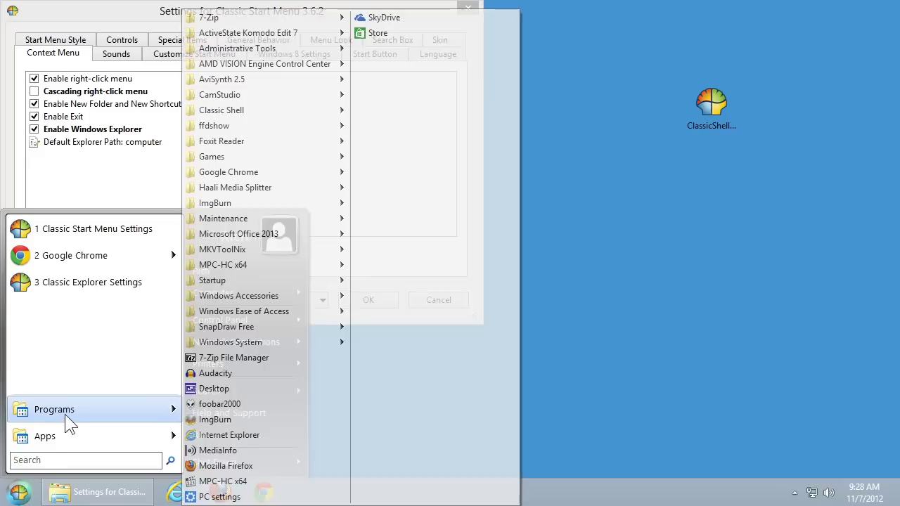
mouse_move(64, 422)
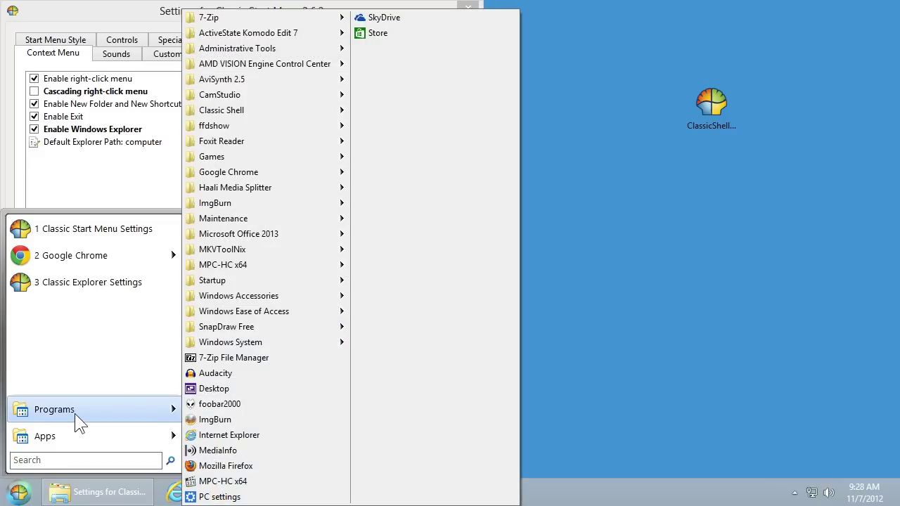
mouse_move(287, 176)
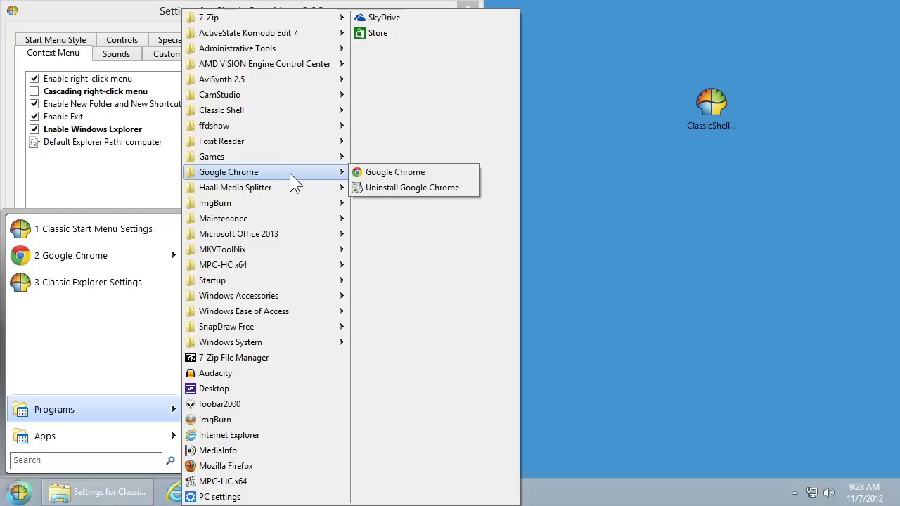
right_click(384, 175)
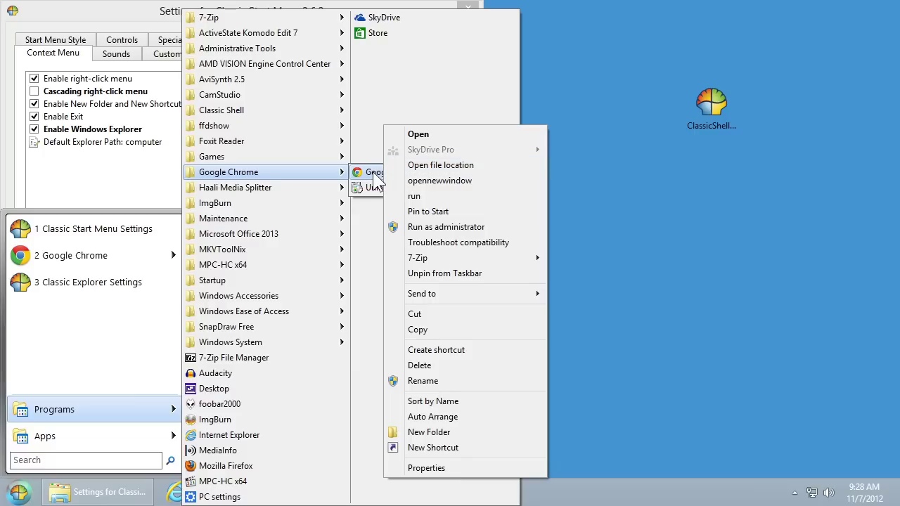
left_click(403, 166)
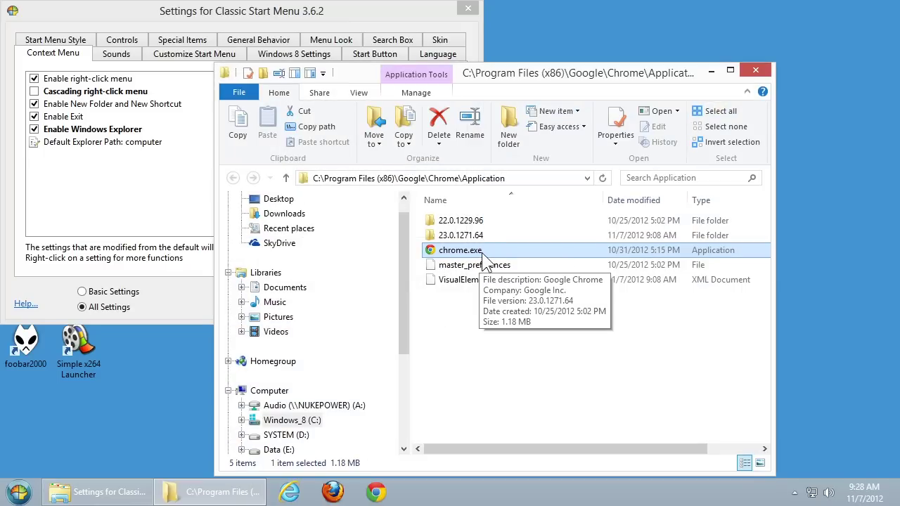
left_click(749, 71)
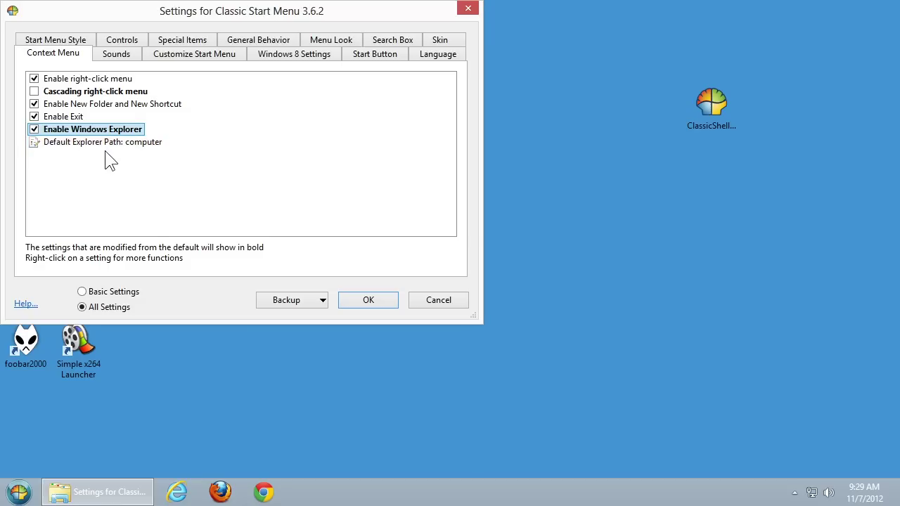
Show the Customize Start Menu settings and move SearchMenu above ControlPanelItem in the current menu items.
mouse_move(106, 146)
left_click(199, 62)
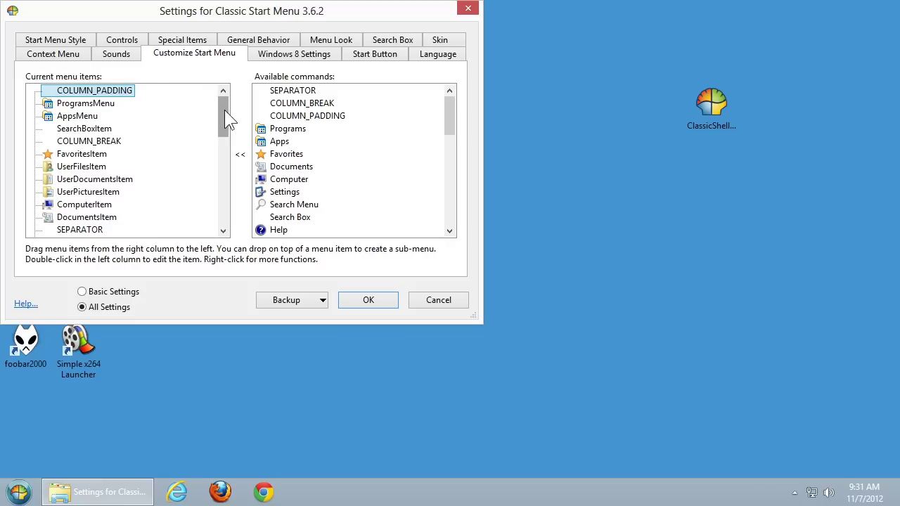
mouse_move(224, 110)
left_mouse_down()
mouse_move(222, 121)
mouse_move(222, 112)
left_mouse_up()
left_click_drag(221, 111, 147, 176)
left_click(81, 217)
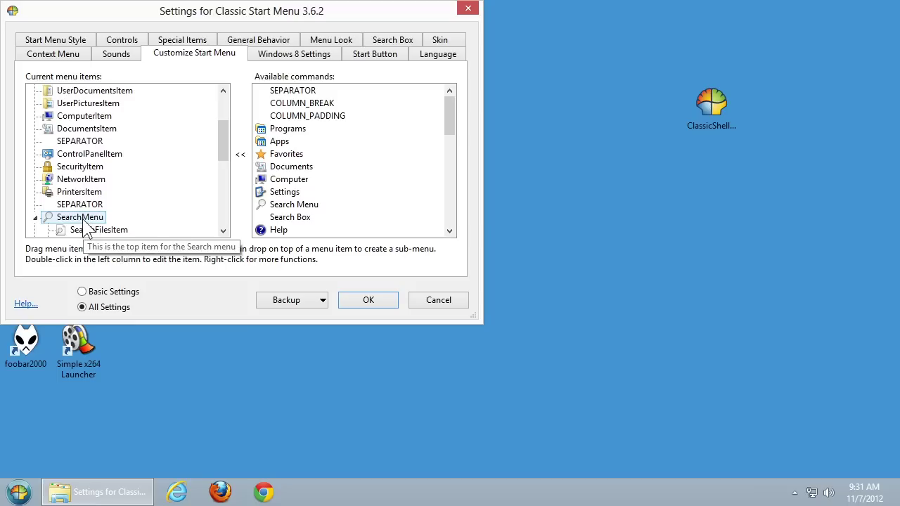
left_click_drag(83, 224, 81, 152)
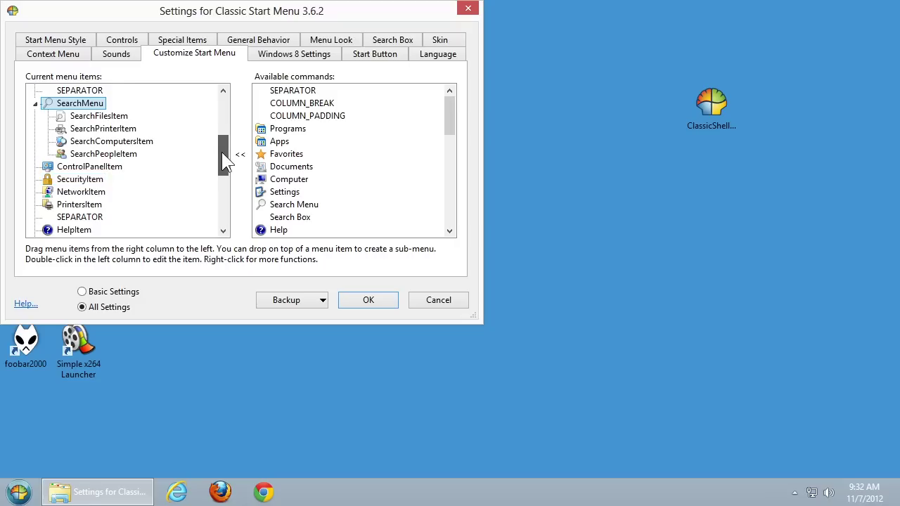
Add a SEPARATOR between SearchMenu and ControlPanelItem in the current menu items.
left_click_drag(222, 152, 220, 165)
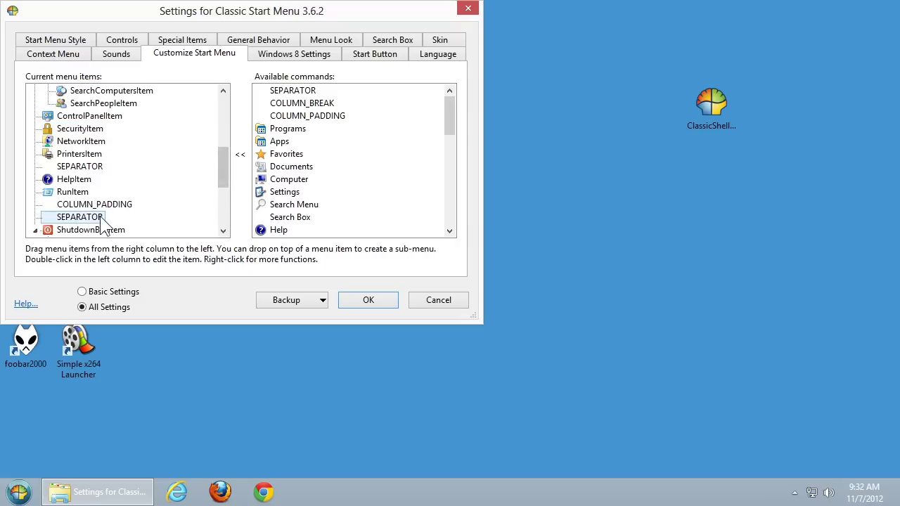
mouse_move(221, 168)
left_mouse_down()
mouse_move(221, 195)
mouse_move(220, 158)
left_mouse_up()
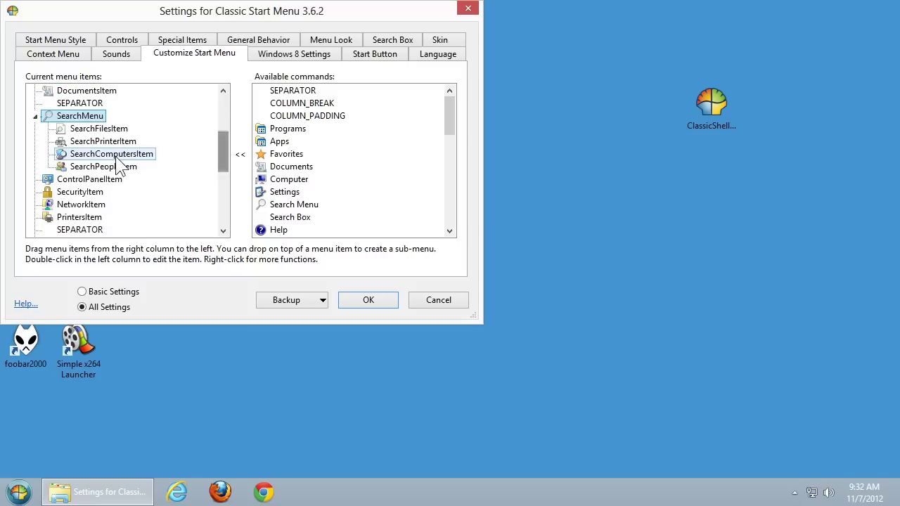
left_click(35, 118)
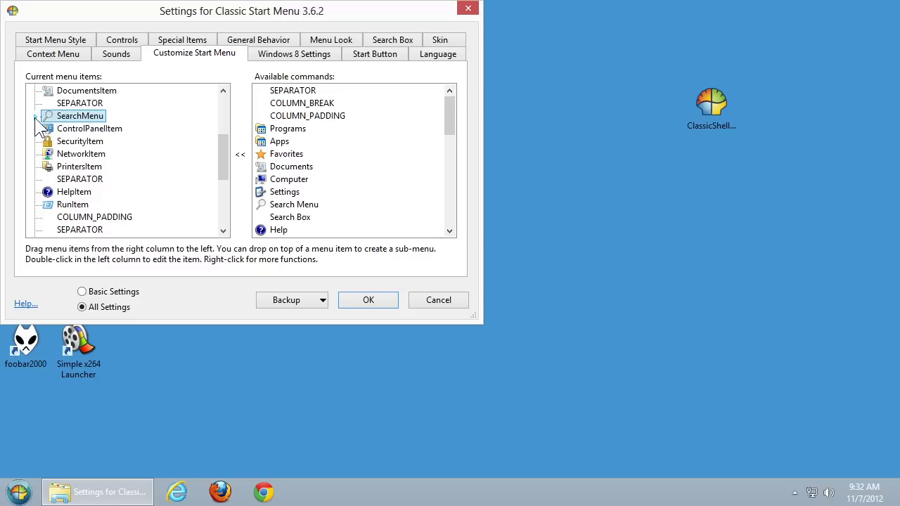
left_click(35, 117)
left_click(35, 117)
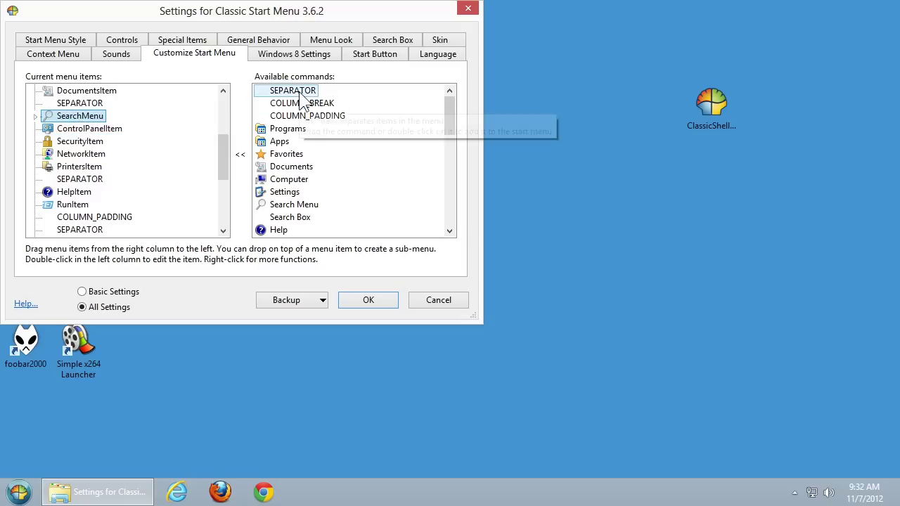
left_click_drag(146, 125, 81, 181)
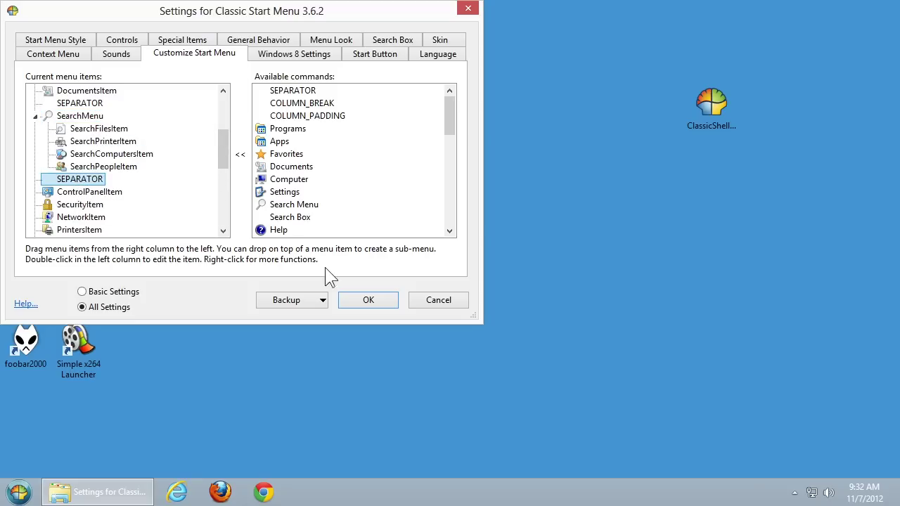
Save the settings and check the Search item and its submenu in the start menu.
left_click(365, 300)
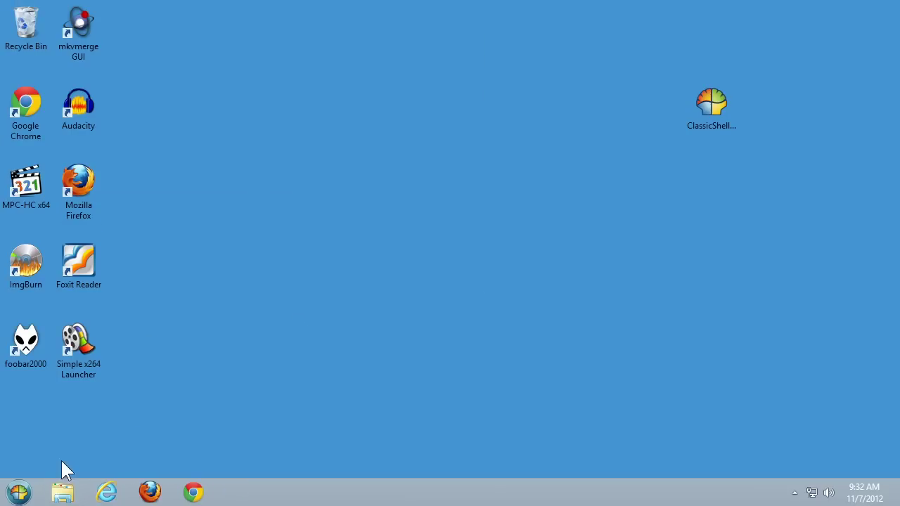
left_click(18, 492)
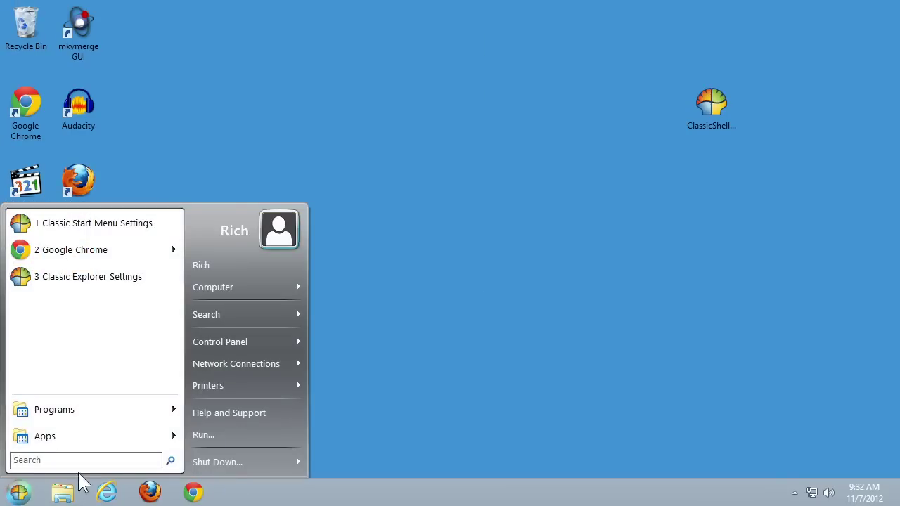
mouse_move(236, 317)
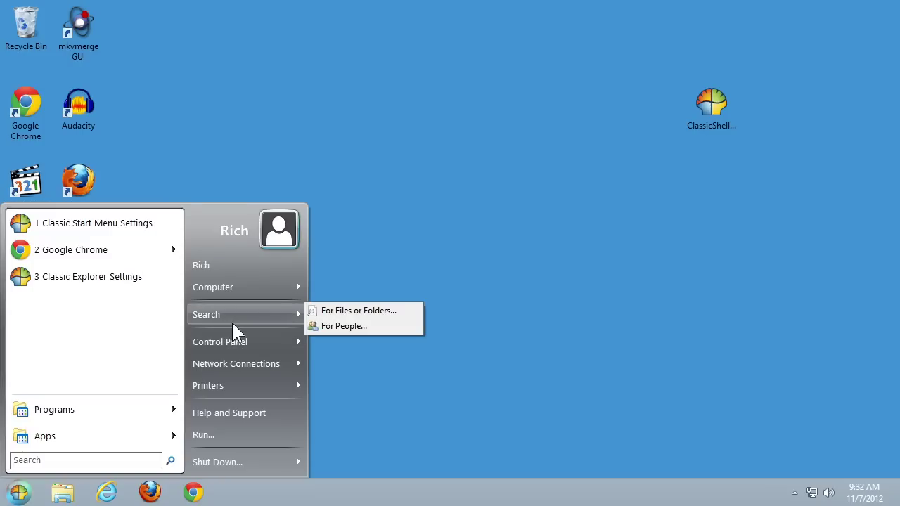
Reopen the Classic Start Menu Settings and review the ShutdownBoxItem entries, including SwitchUserItem, among the current menu items.
left_click(48, 225)
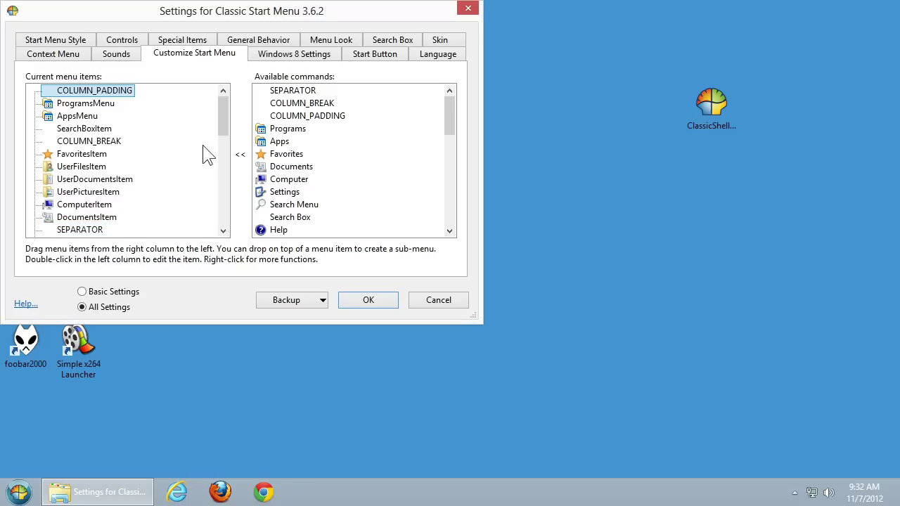
left_click_drag(222, 113, 225, 189)
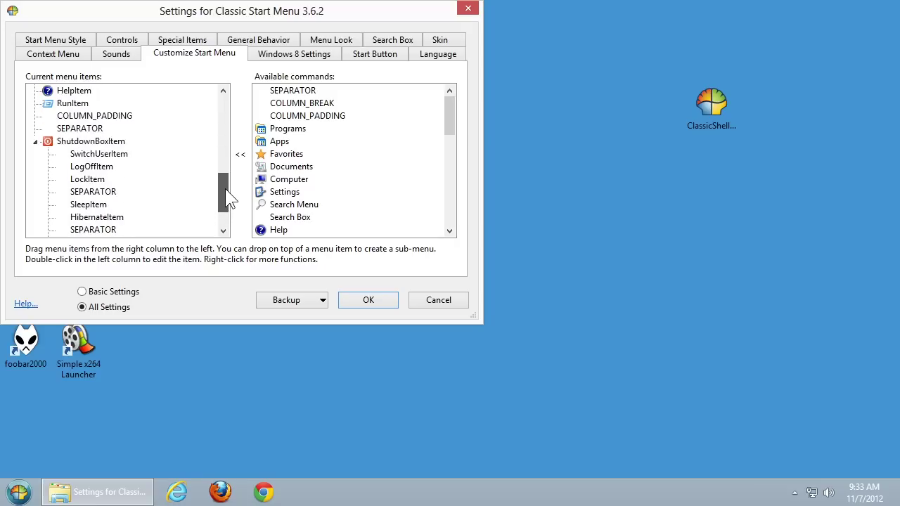
left_click(84, 156)
left_click_drag(84, 158, 199, 161)
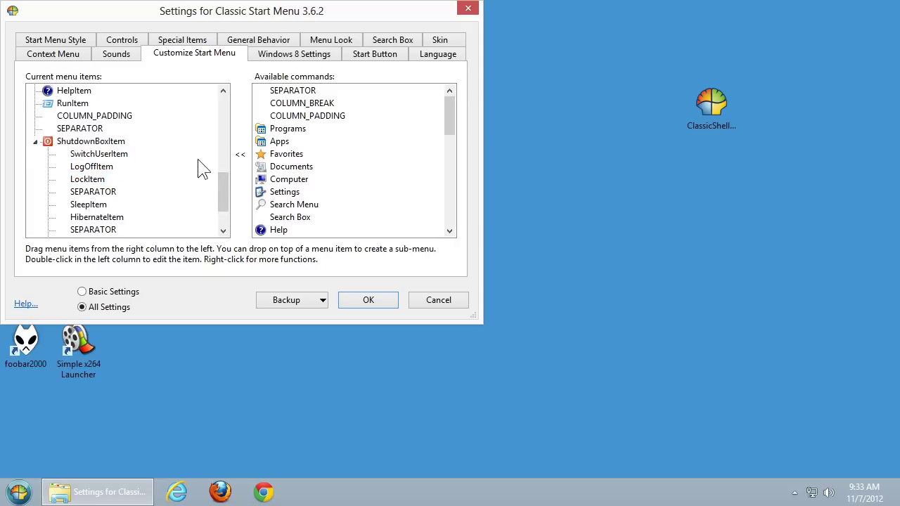
Compare the entries under ShutdownBoxItem with the Shut Down submenu in the start menu.
left_click_drag(226, 199, 220, 186)
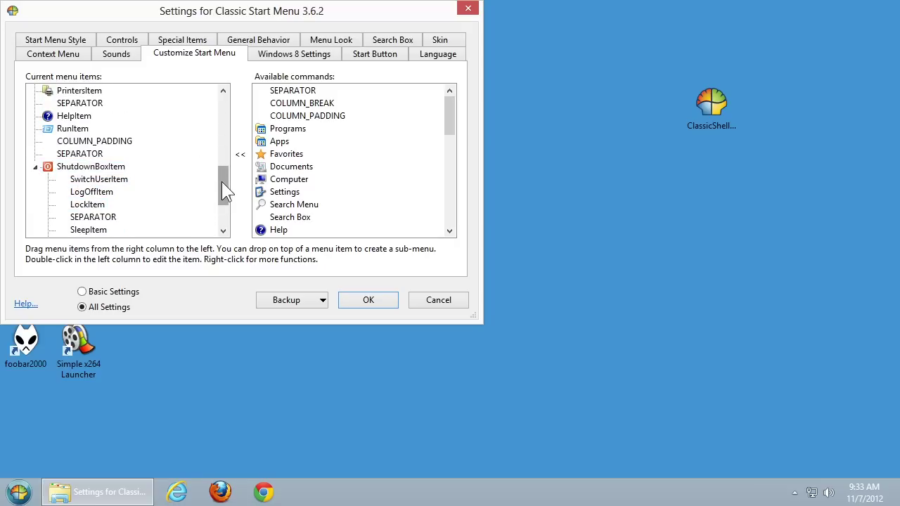
left_click_drag(222, 182, 221, 197)
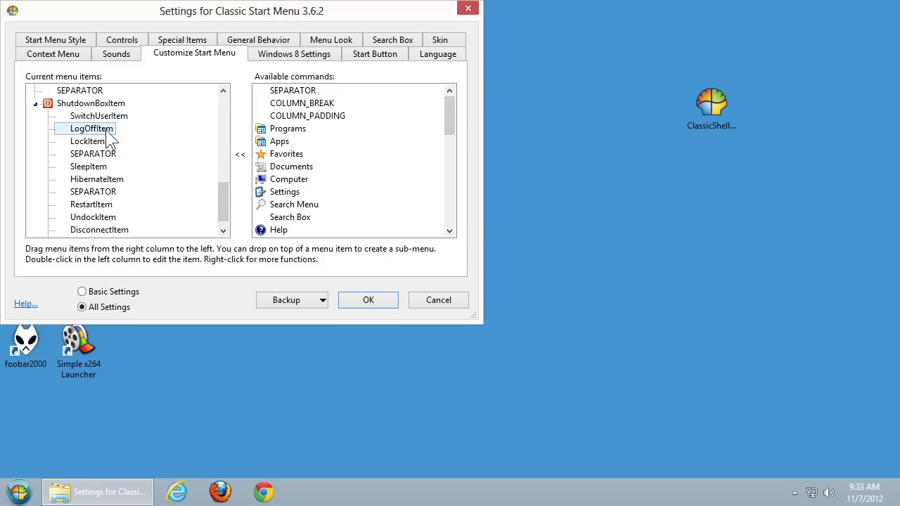
left_click(21, 490)
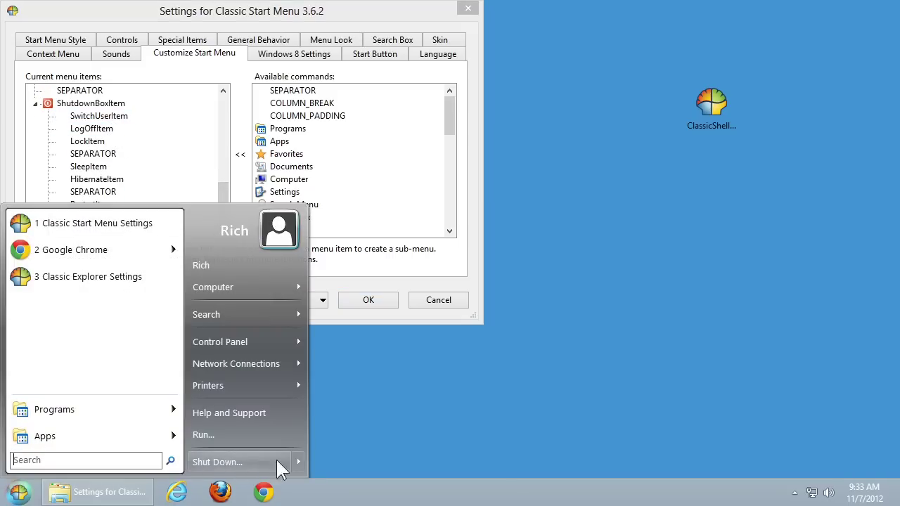
mouse_move(294, 469)
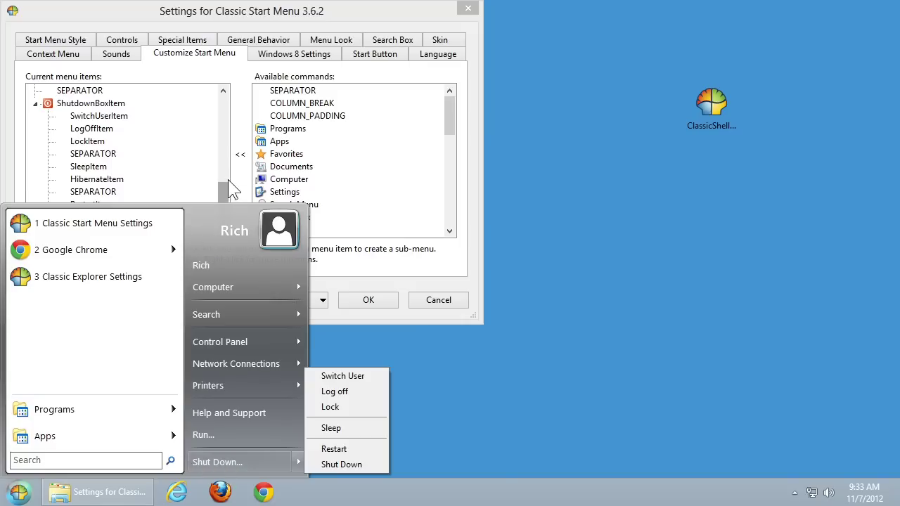
Collapse ShutdownBoxItem and review the remaining current menu items against the available commands, including Menu Settings.
left_click_drag(225, 195, 223, 176)
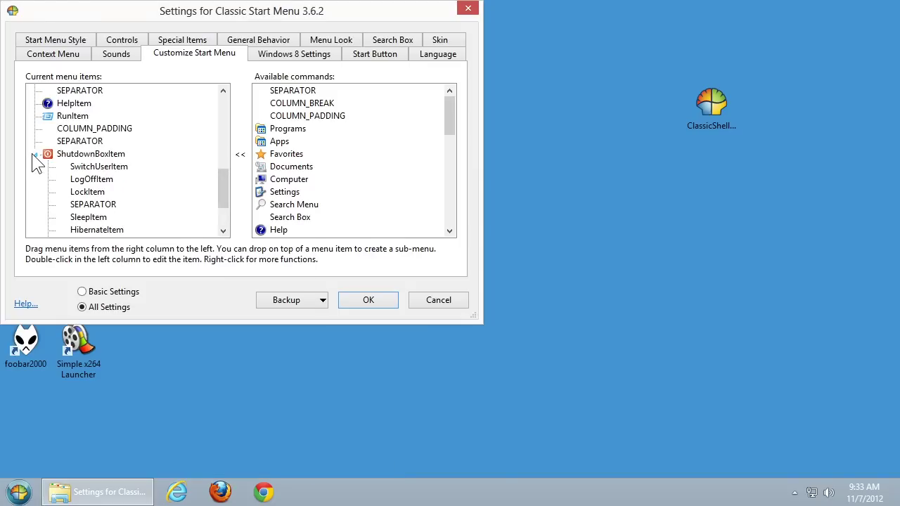
left_click(35, 153)
left_click_drag(223, 211, 220, 175)
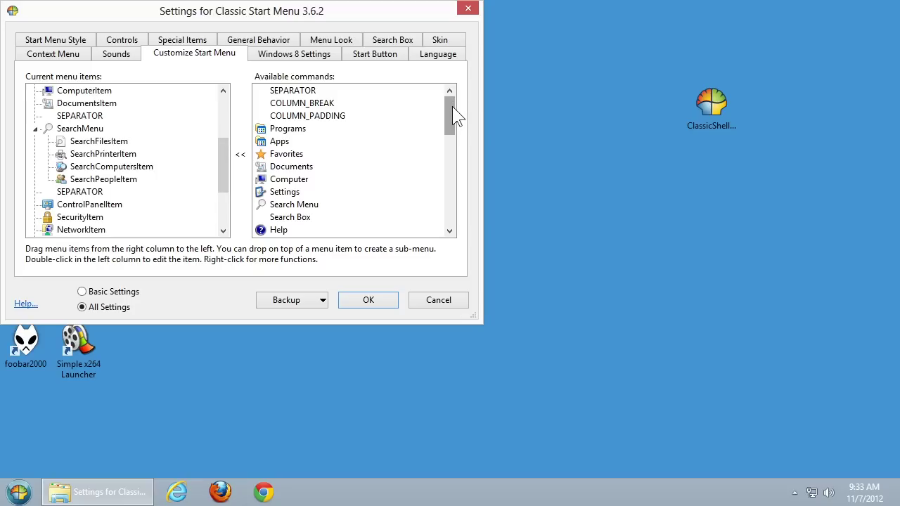
left_click_drag(448, 110, 446, 124)
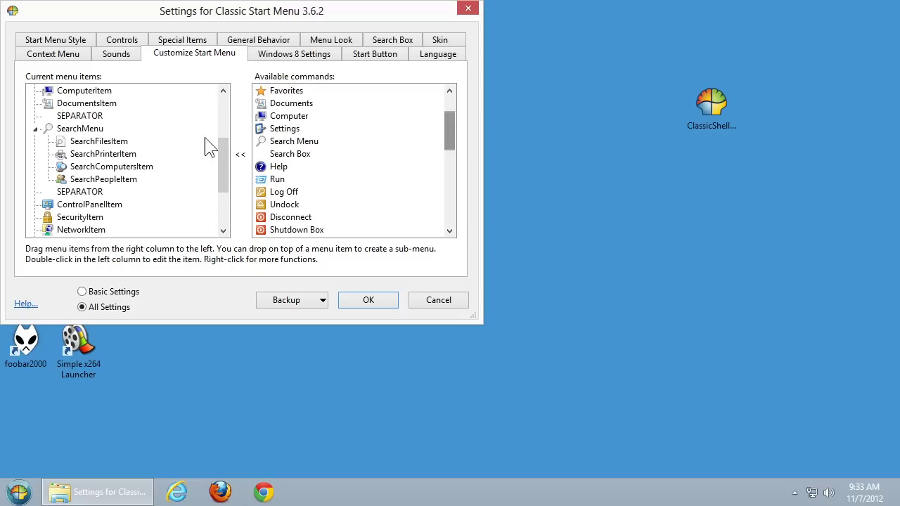
left_click_drag(221, 163, 222, 145)
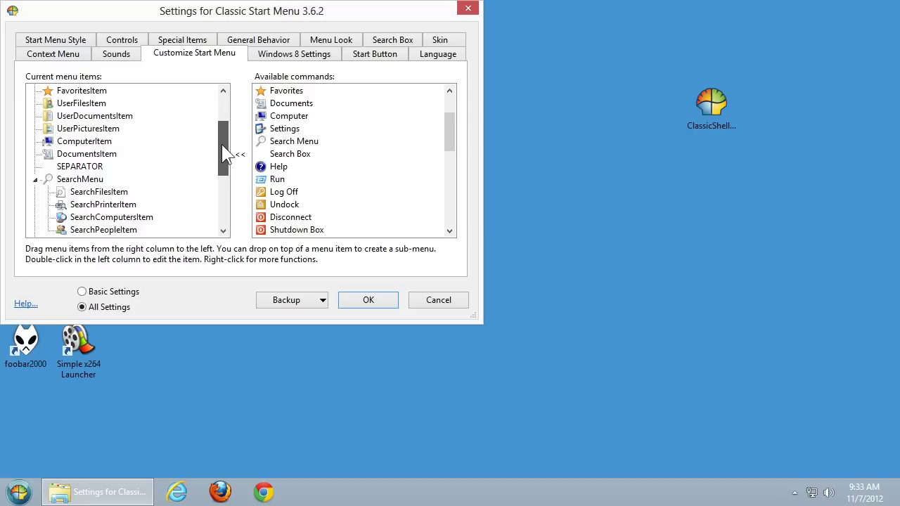
mouse_move(222, 145)
left_mouse_down()
mouse_move(223, 176)
mouse_move(222, 154)
left_mouse_up()
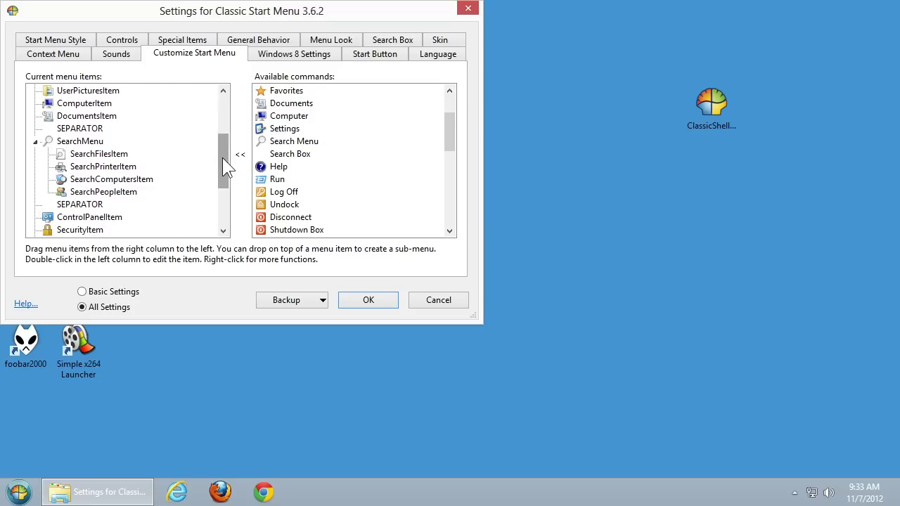
left_click_drag(450, 136, 446, 199)
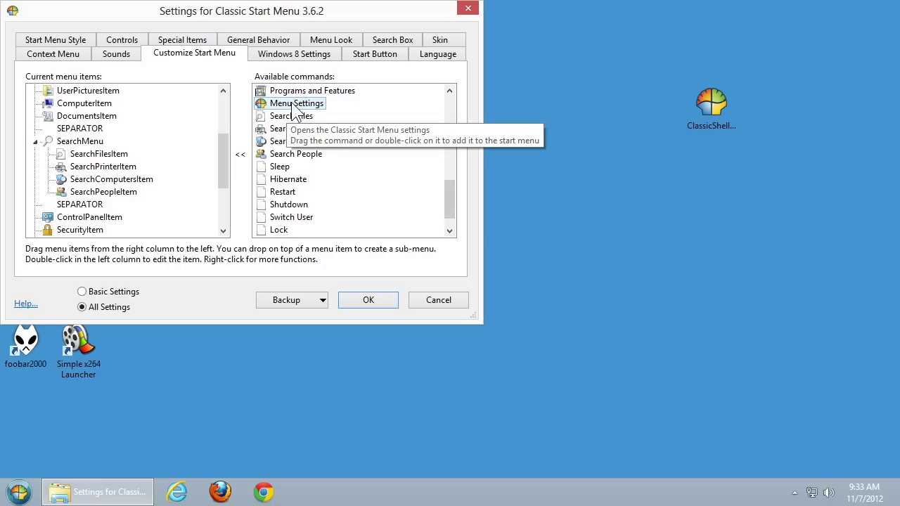
left_click_drag(449, 206, 450, 156)
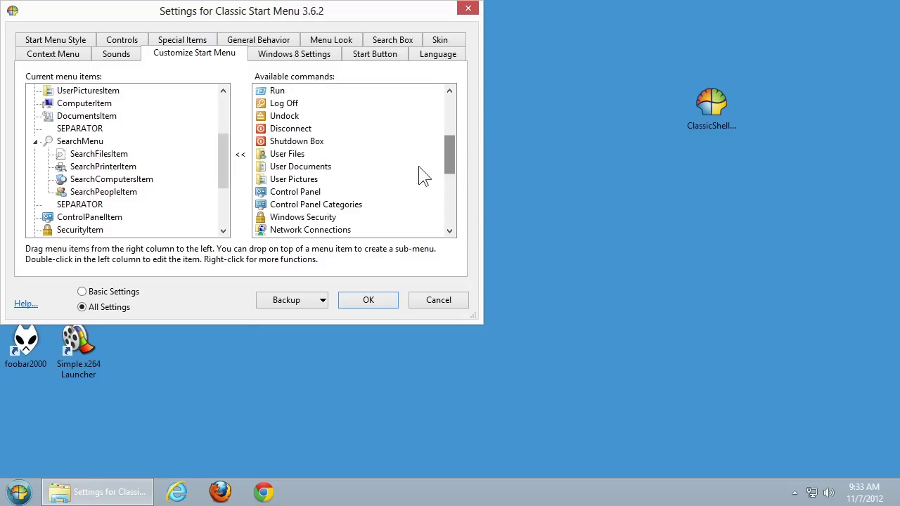
Collapse SearchMenu, add the Menu Settings command between ControlPanelItem and SecurityItem, and save the settings.
left_click(34, 142)
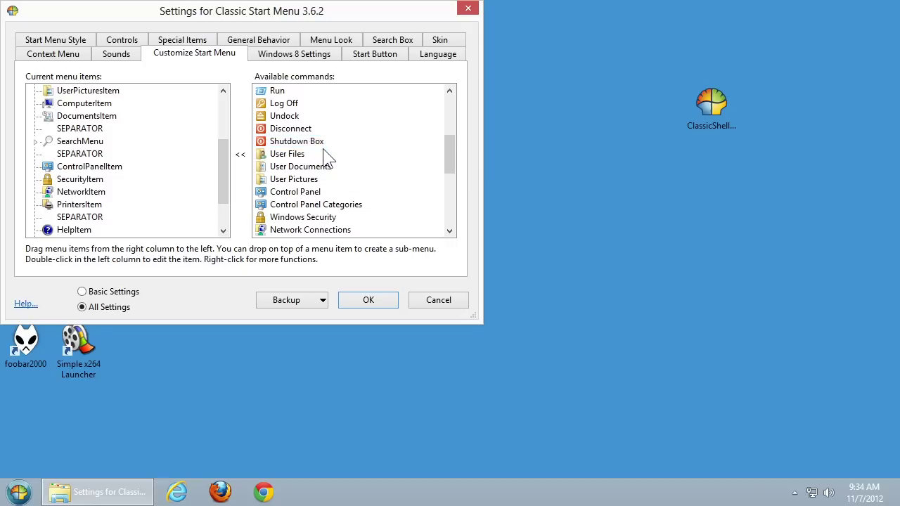
left_click_drag(446, 159, 450, 178)
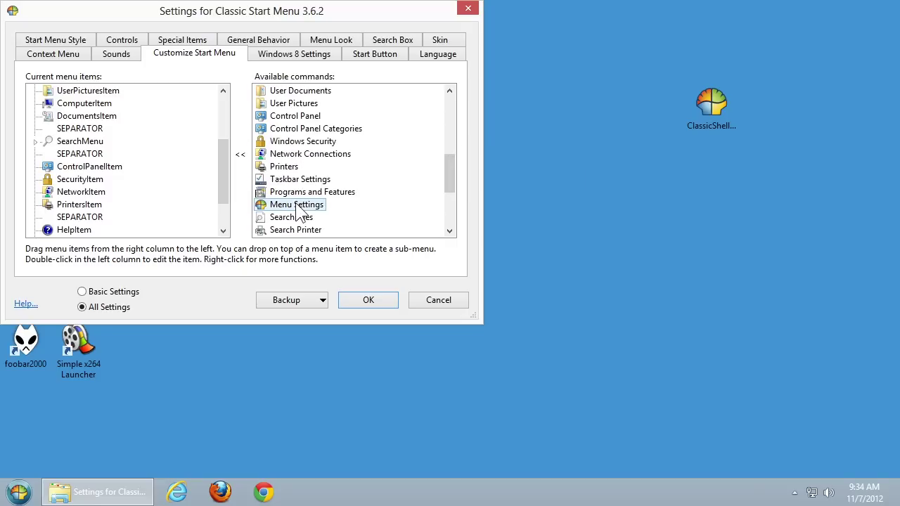
left_click_drag(299, 211, 82, 183)
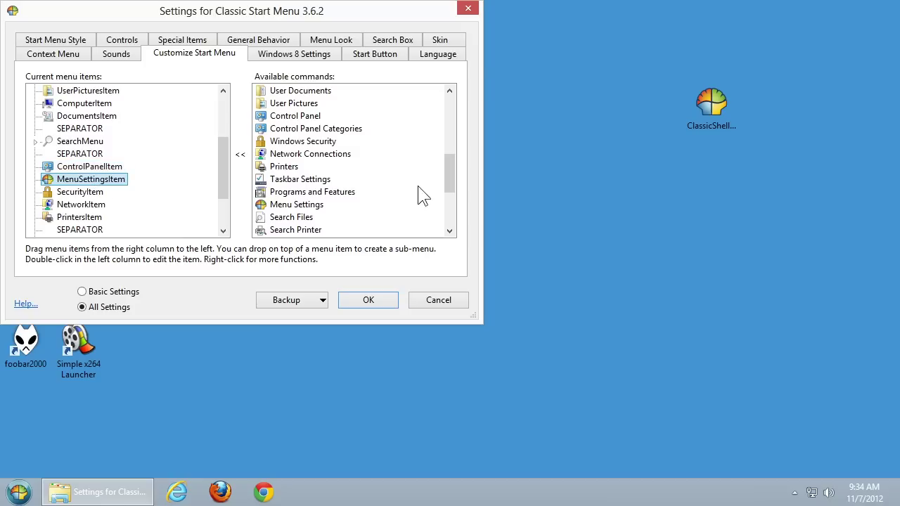
left_click_drag(452, 175, 450, 122)
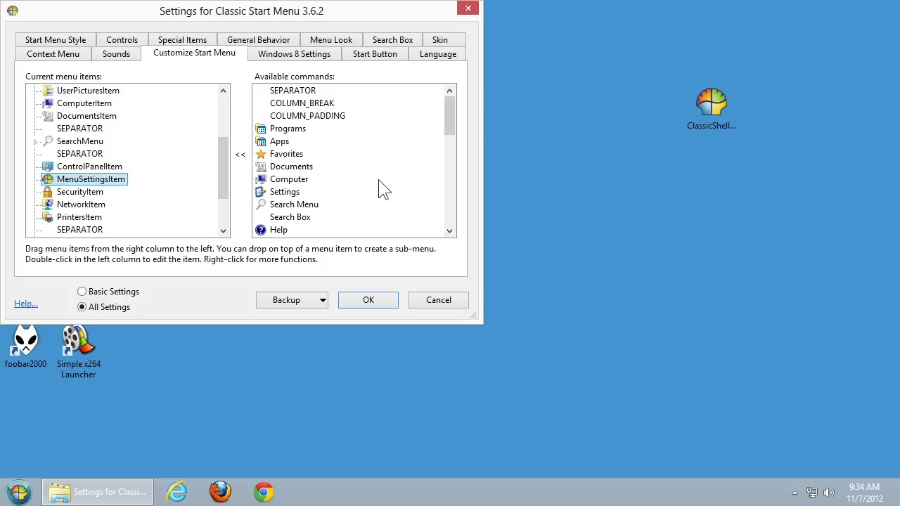
left_click(358, 302)
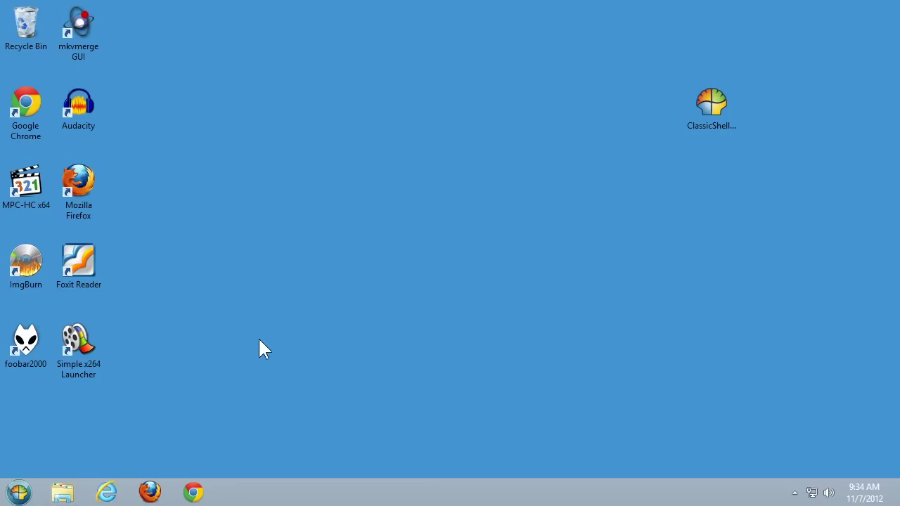